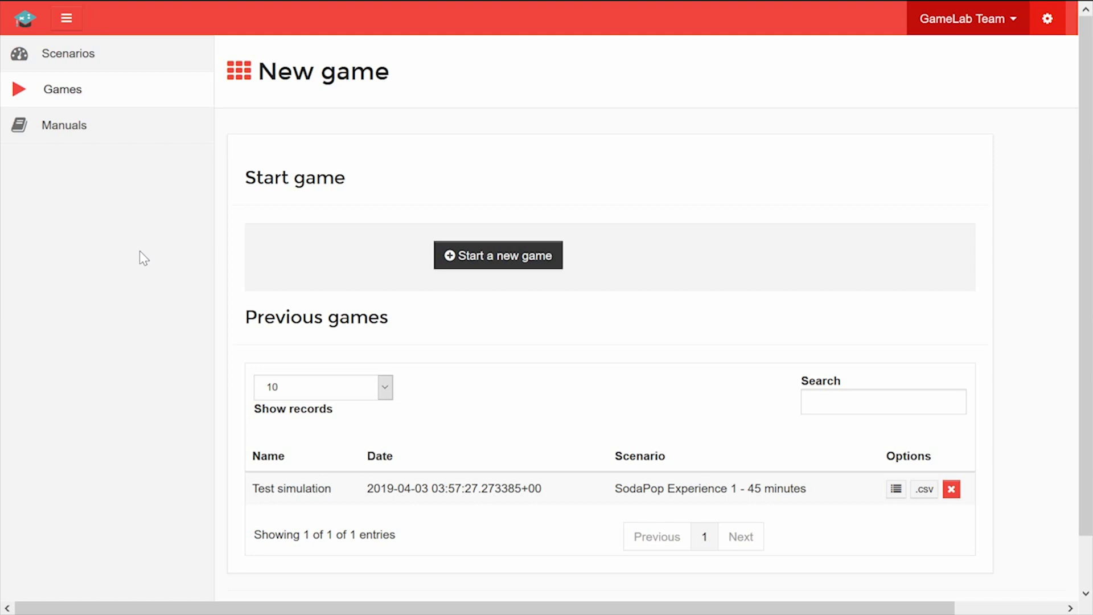
Duplicate the "SodaPop Experience 2 - 45 minutes" scenario in the scenario list.
left_click(108, 63)
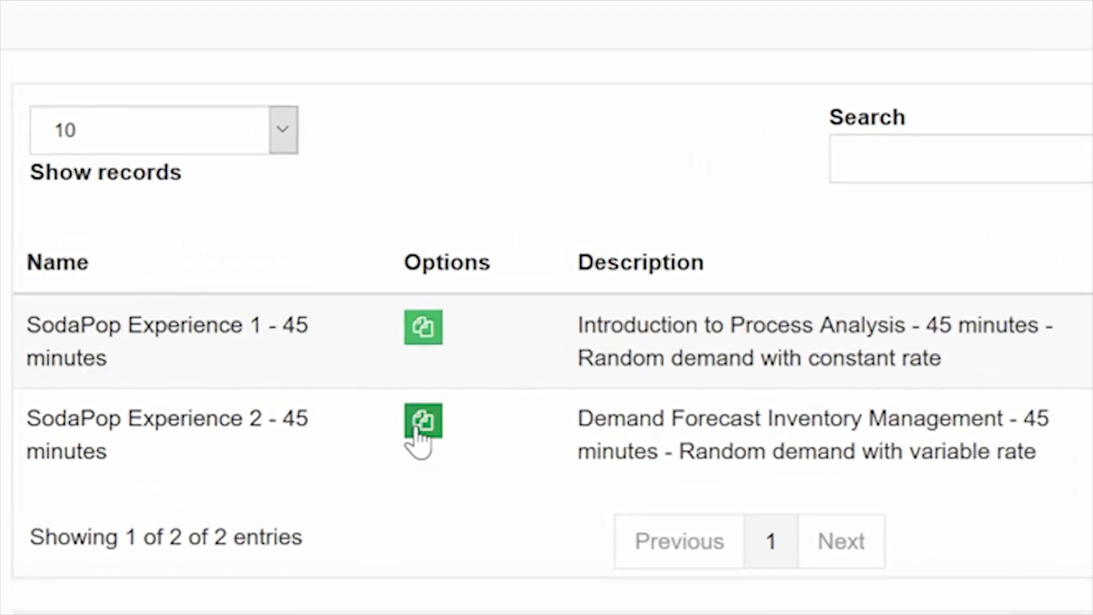
left_click(424, 425)
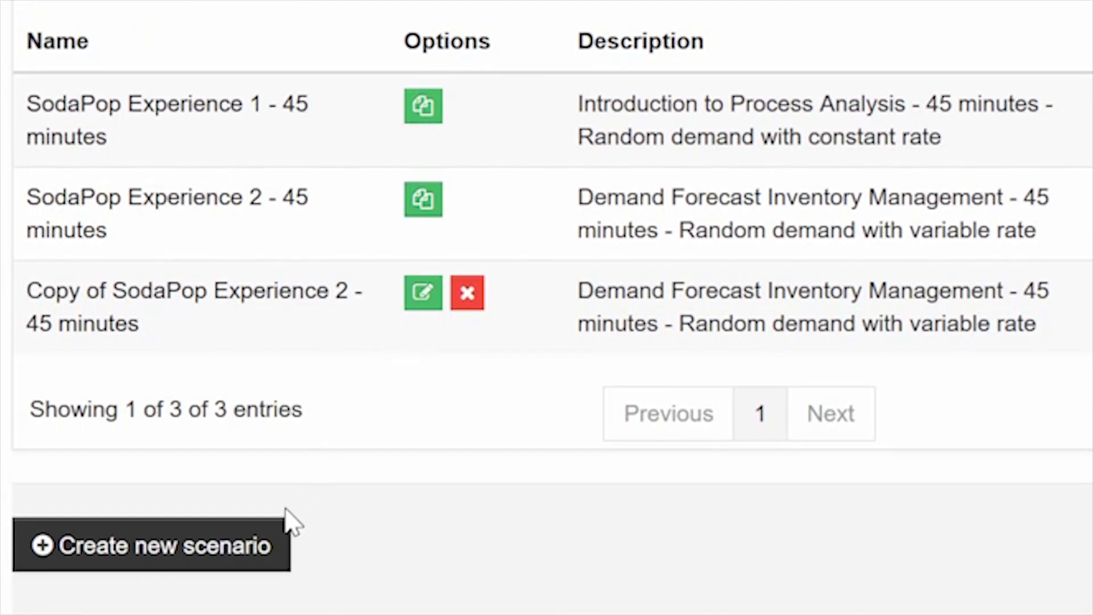
Create a new scenario named "My scenario" with the description "Careful! My scenario is pretty hard".
left_click(267, 551)
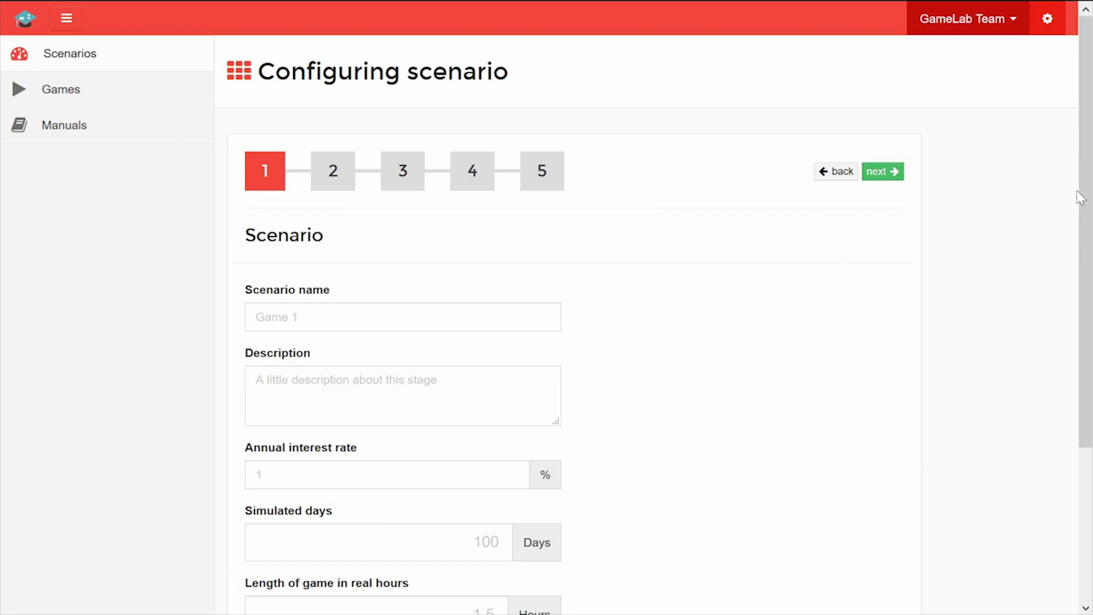
scroll(1082, 228, "down", 2)
left_click_drag(1088, 251, 1088, 276)
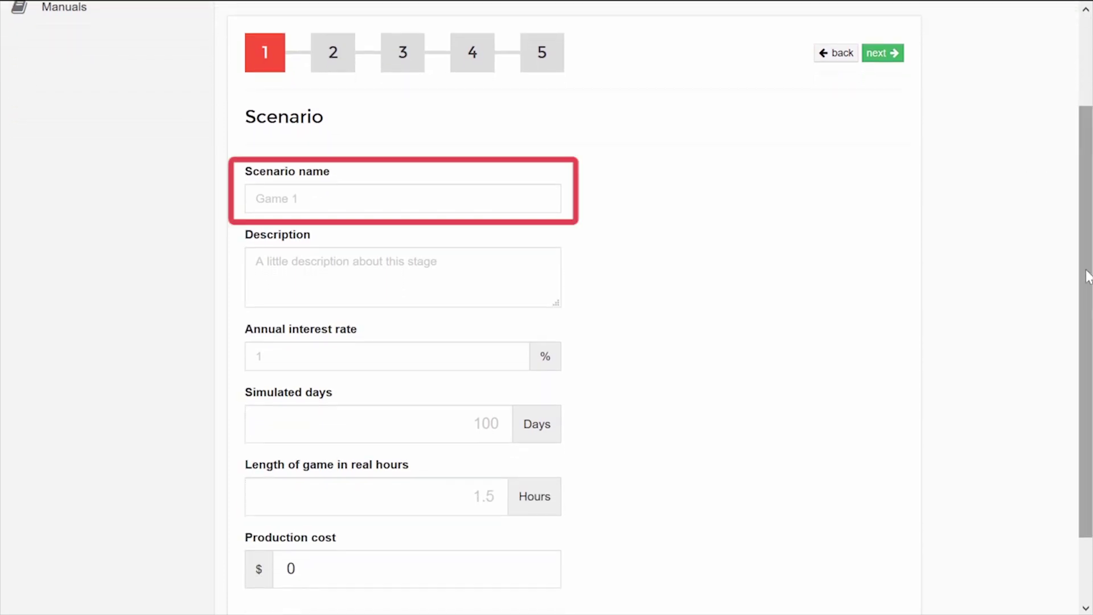
left_click(456, 207)
type("My scenario")
key("Tab")
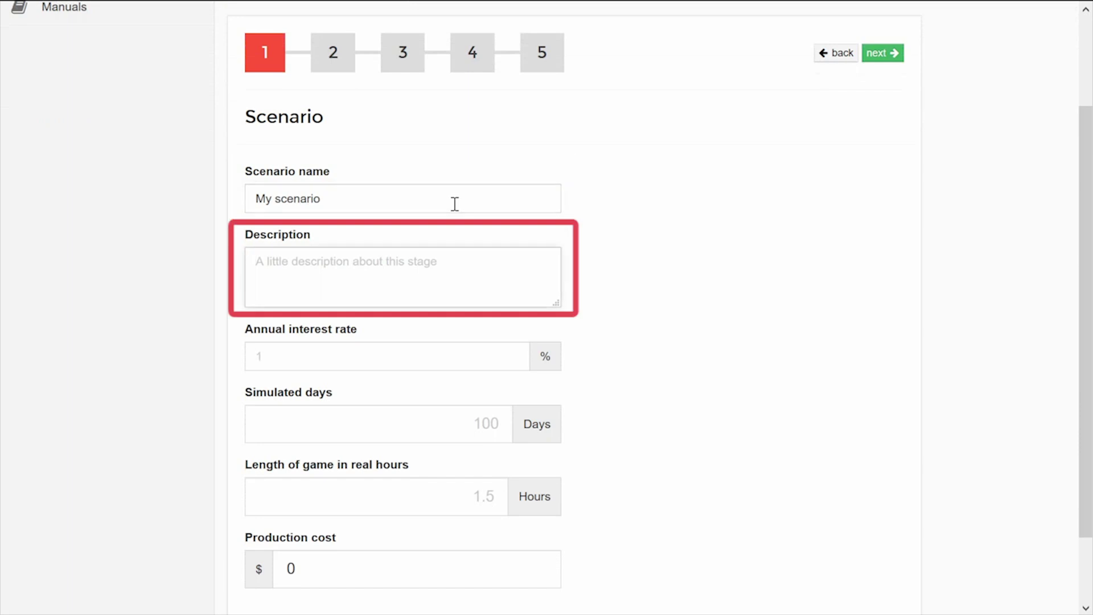
type("Careful! My scenario is pretty ha")
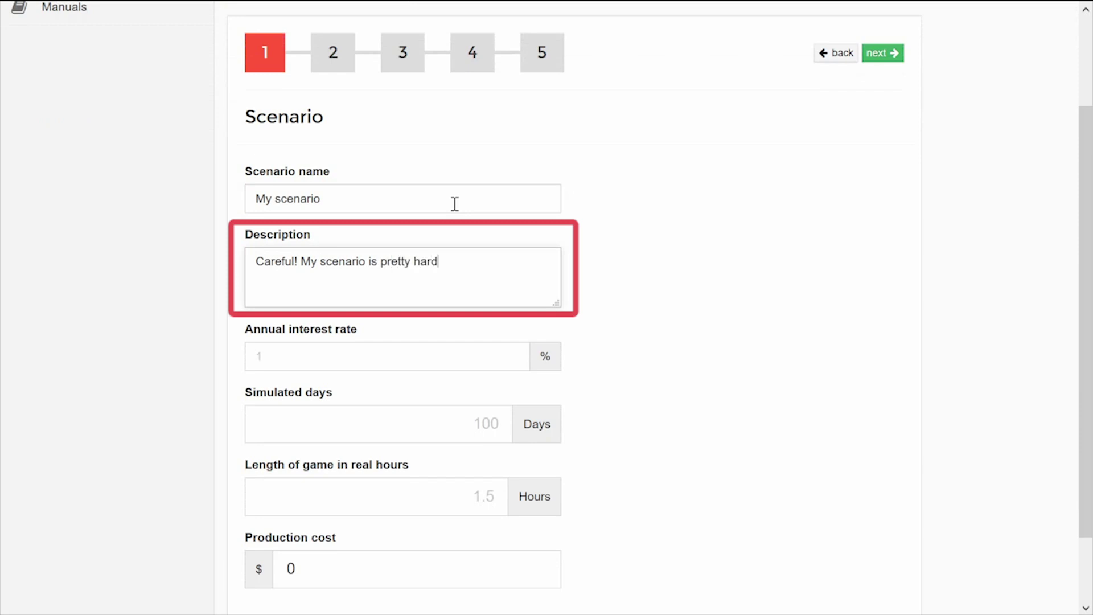
type("rd")
key("Tab")
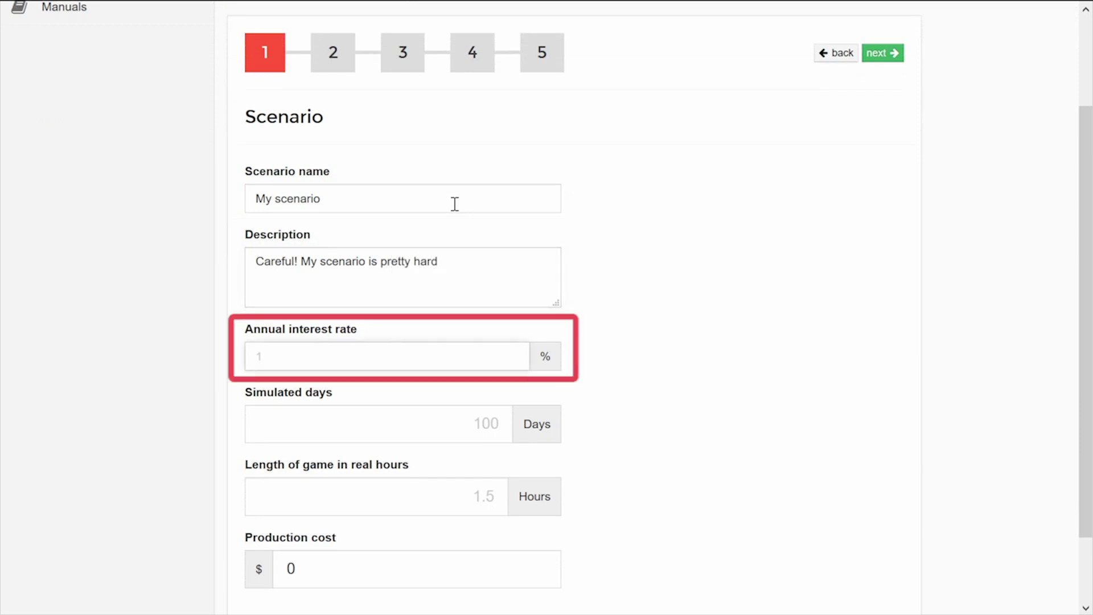
Set annual interest rate 10%, simulated days 365, game length 0.5 hours and production cost $2, and proceed to the contract demand stage.
type("10")
key("Tab")
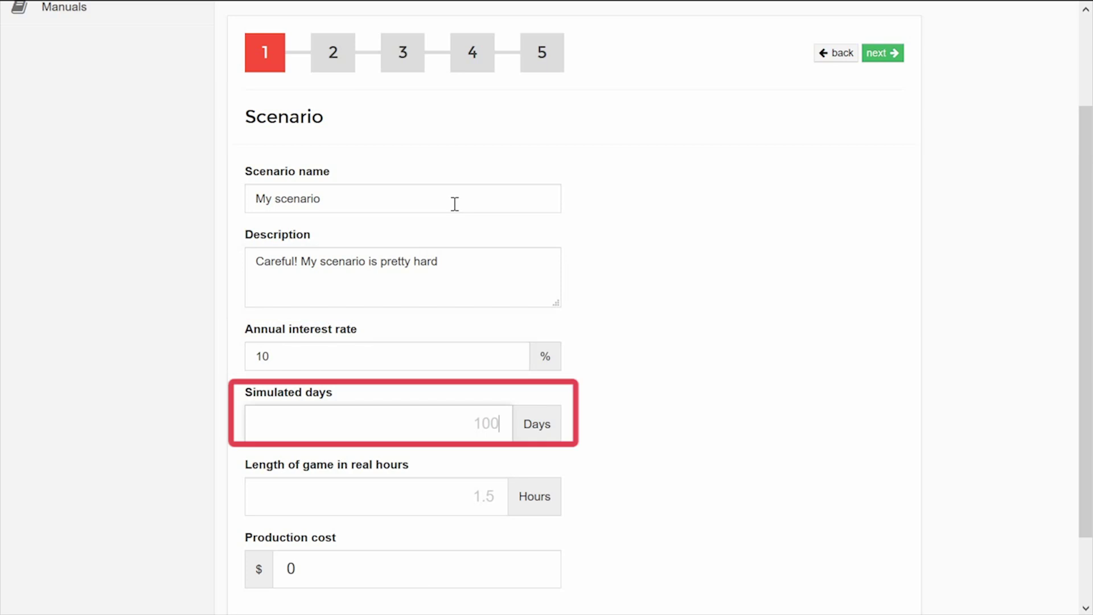
type("365")
key("Tab")
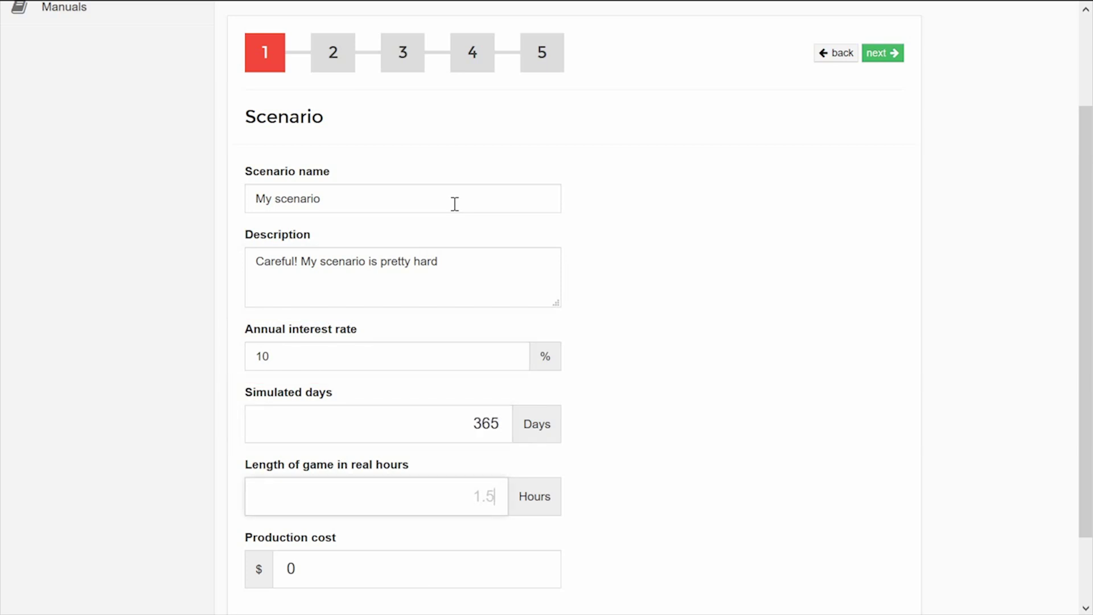
type("0.5")
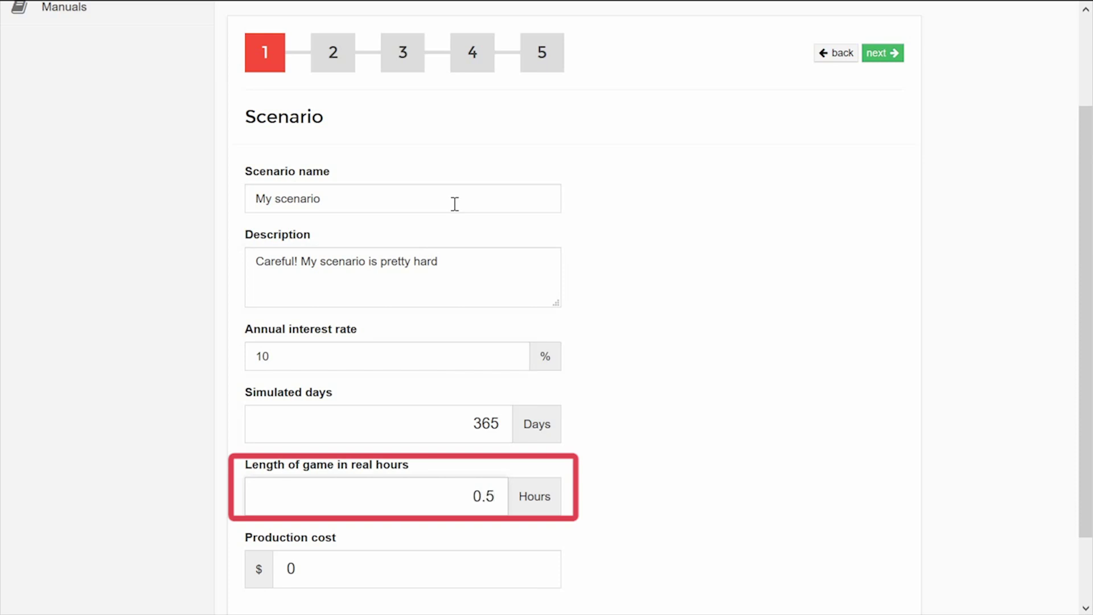
key("Tab")
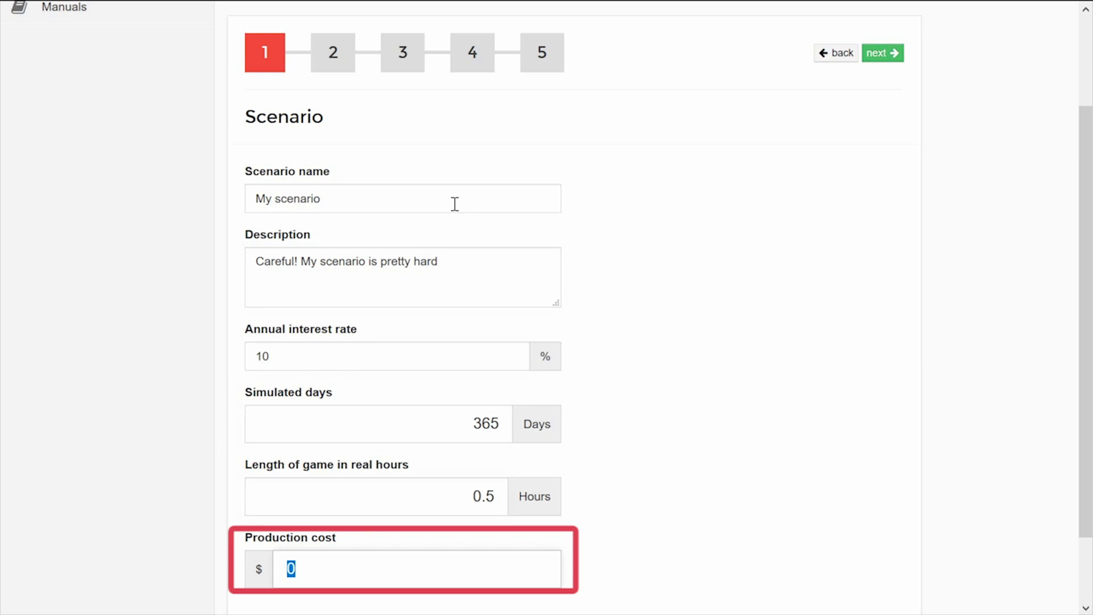
type("2")
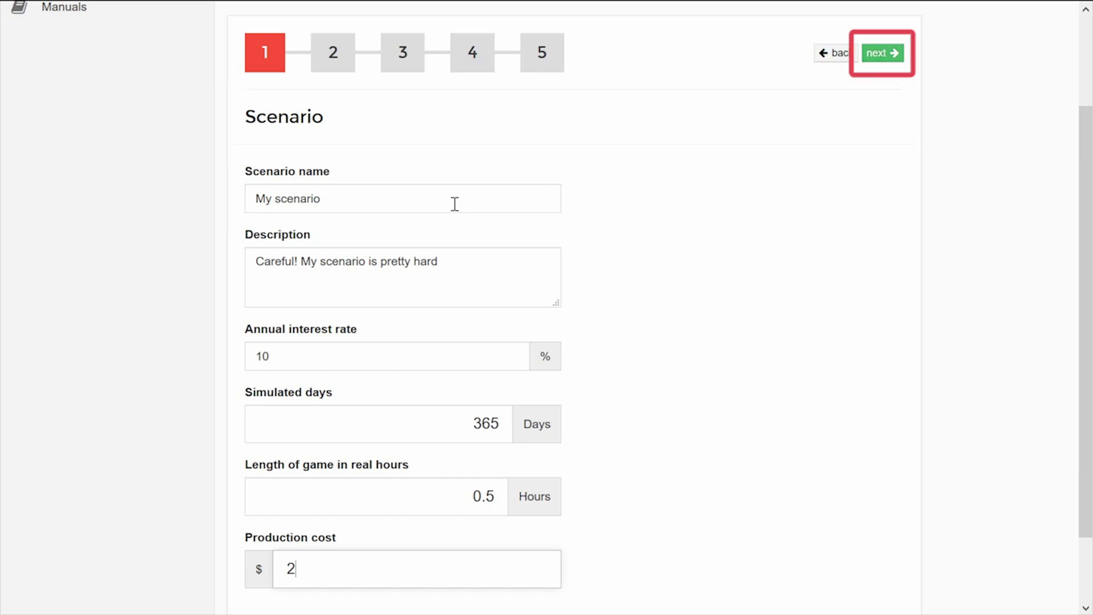
left_click(891, 55)
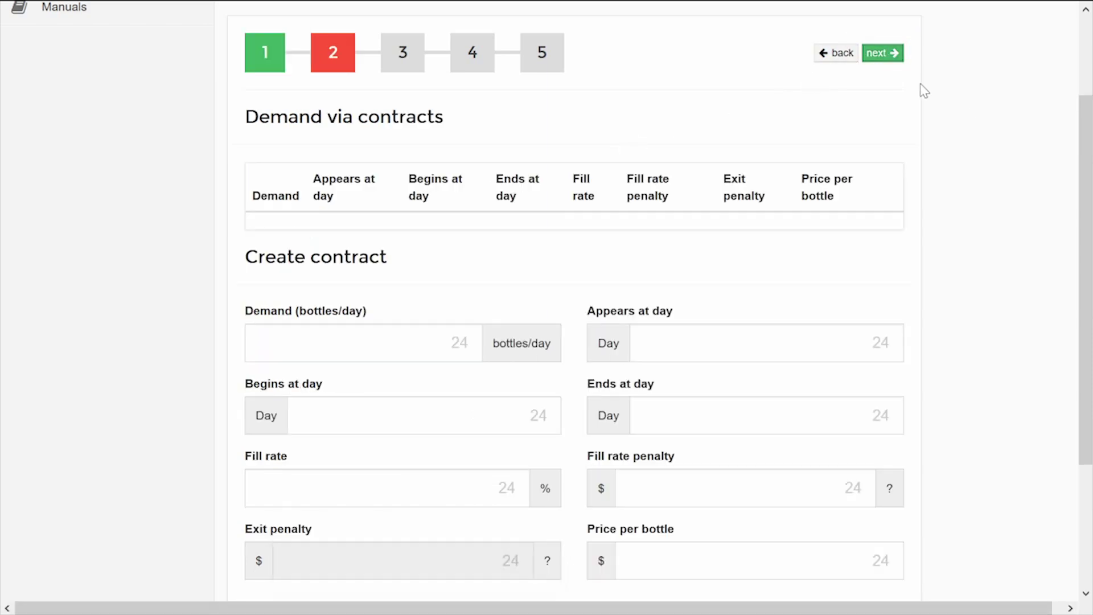
Fill in the new contract with a demand of 30 bottles/day, appearing at day 100, beginning at day 120 and ending at day 200.
left_click_drag(1087, 152, 1091, 208)
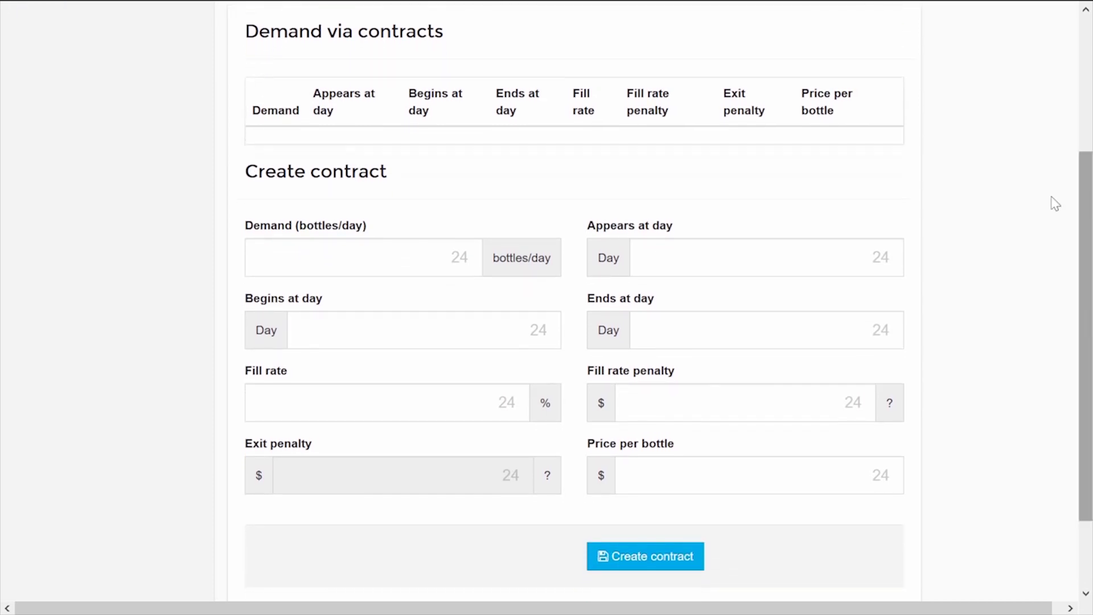
left_click(465, 256)
type("30")
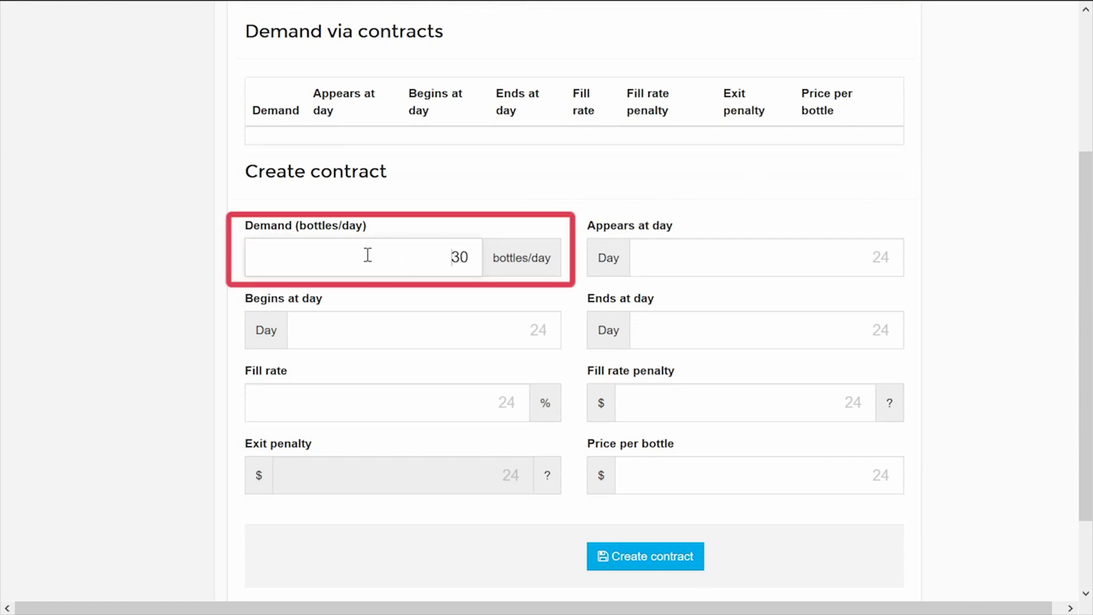
key("Tab")
type("100")
key("Tab")
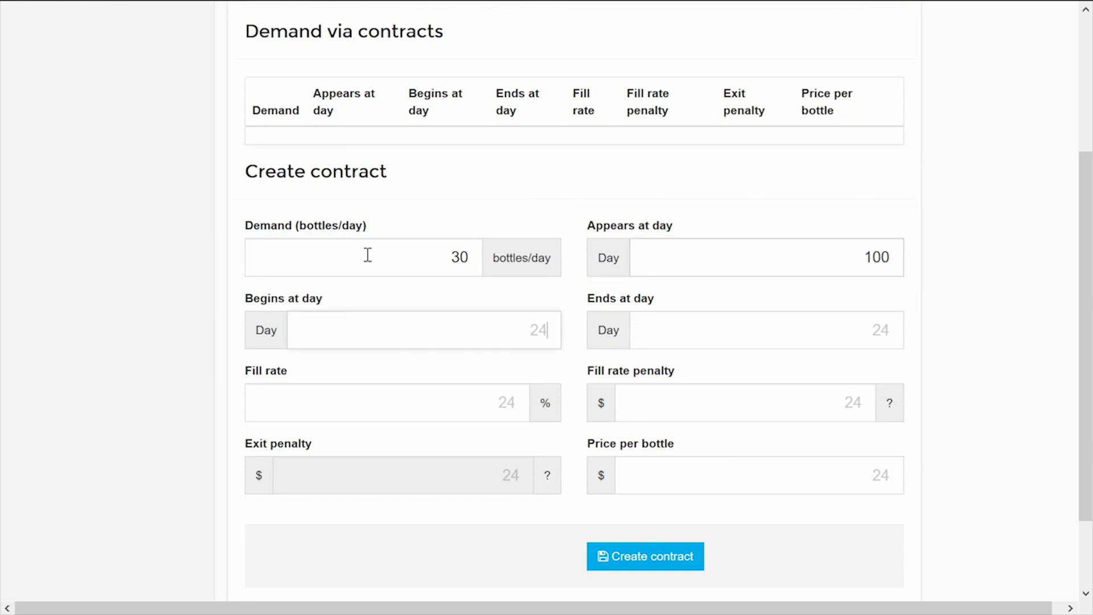
type("120")
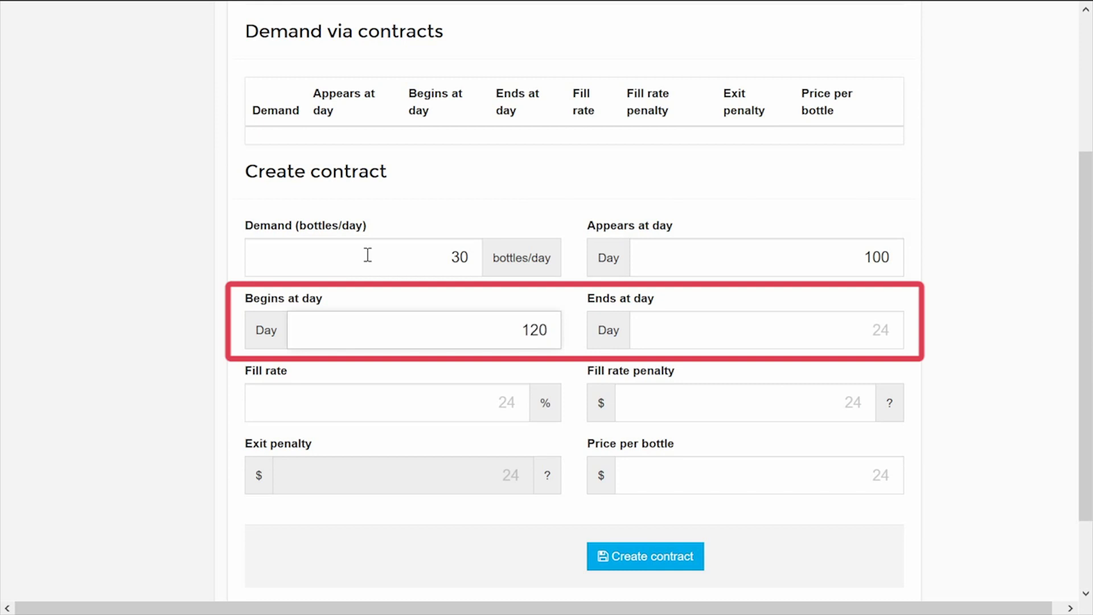
key("Tab")
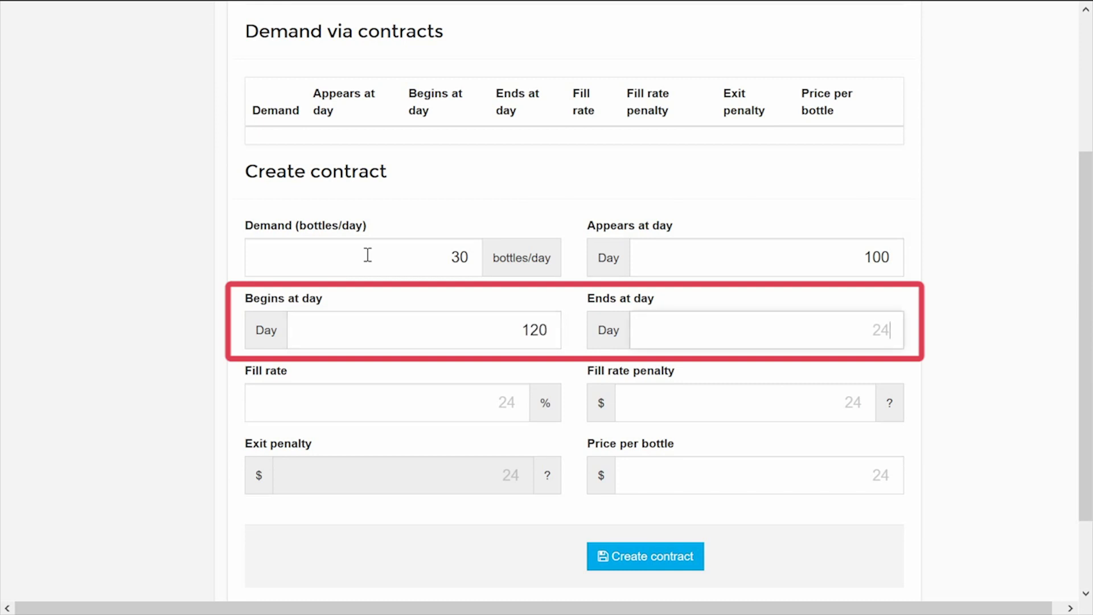
type("200")
key("Tab")
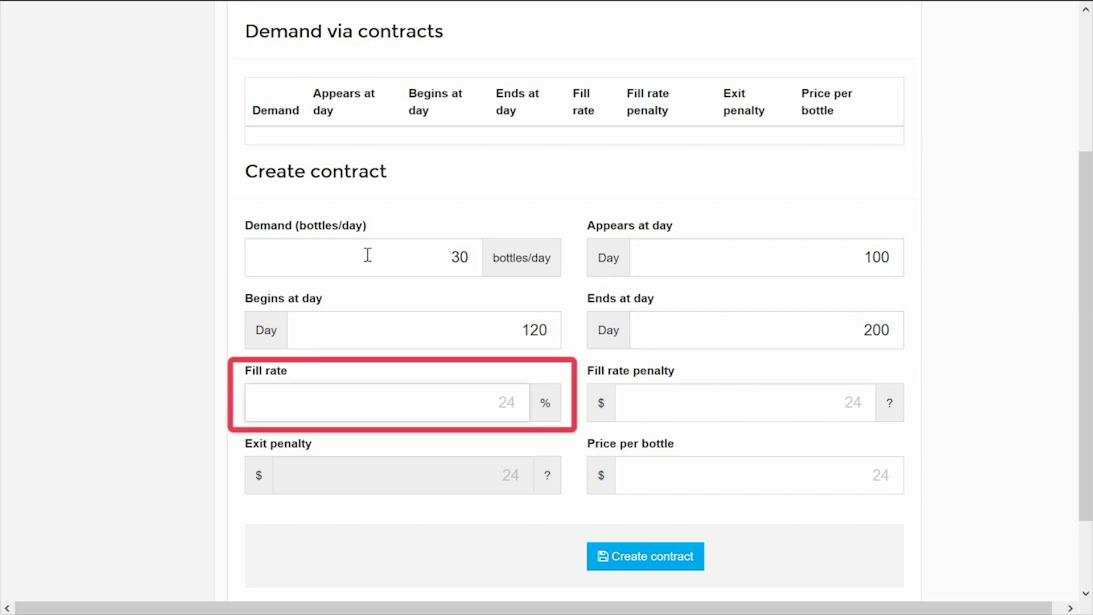
Set the contract's fill rate to 95%, fill rate penalty to $500 and price per bottle to $30, and create the contract.
type("95")
key("Tab")
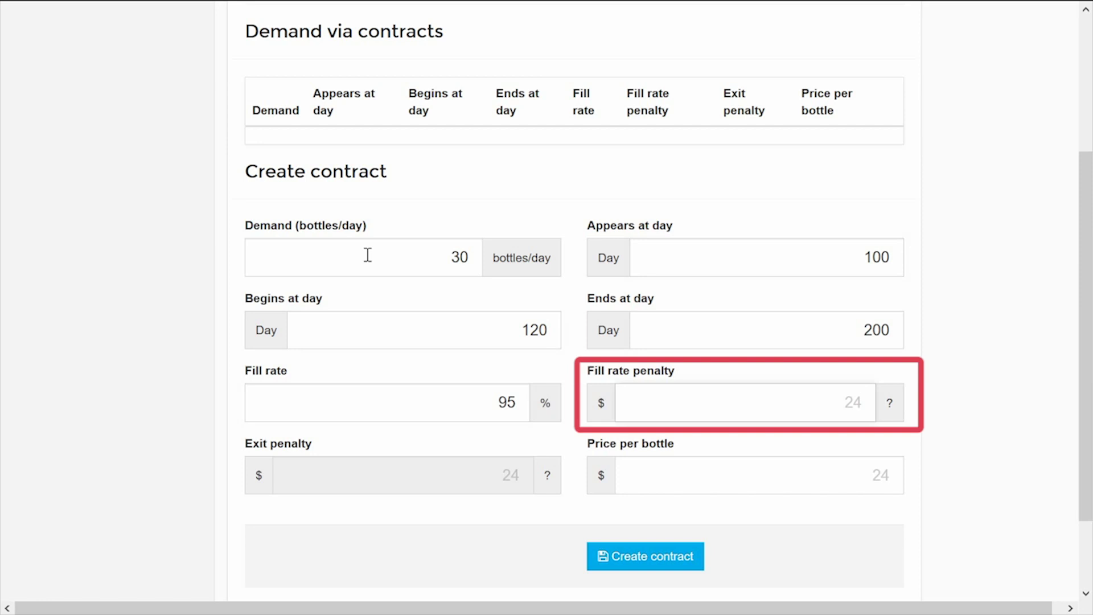
type("500")
key("Tab")
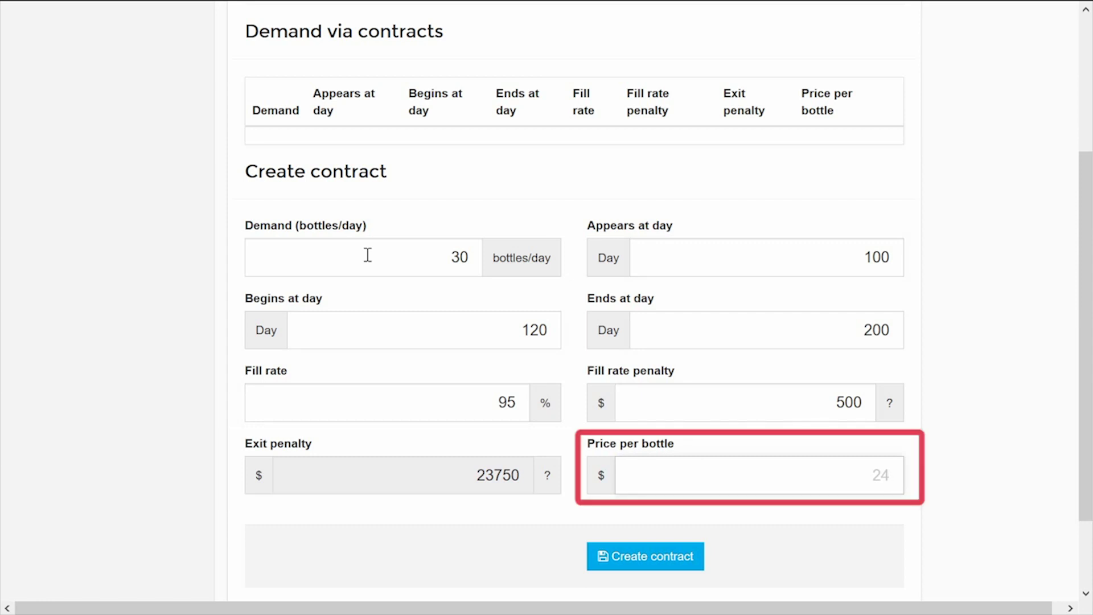
type("30")
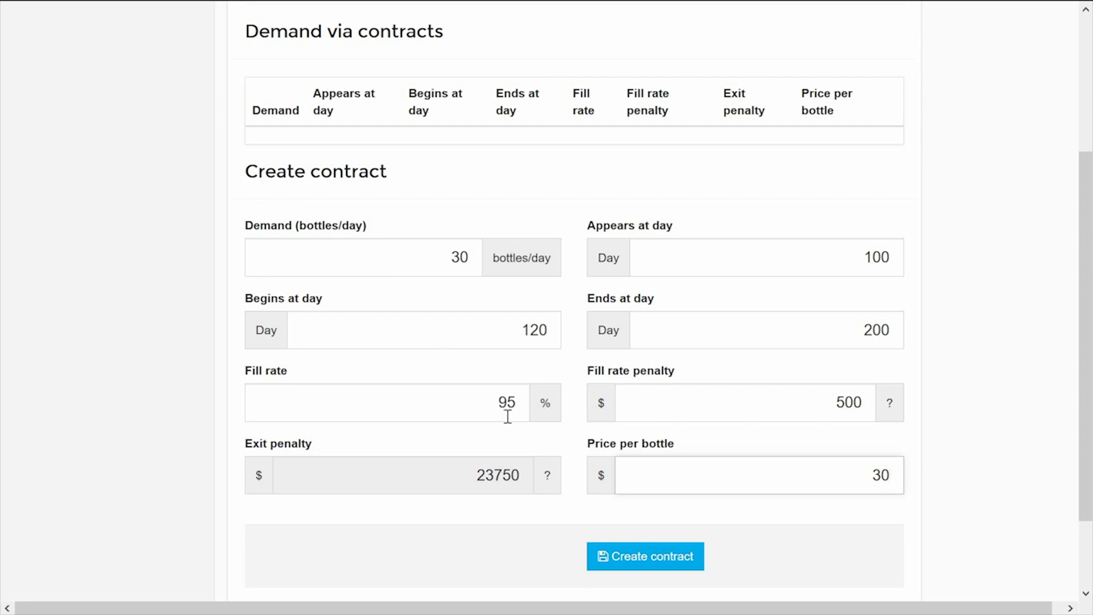
left_click(614, 562)
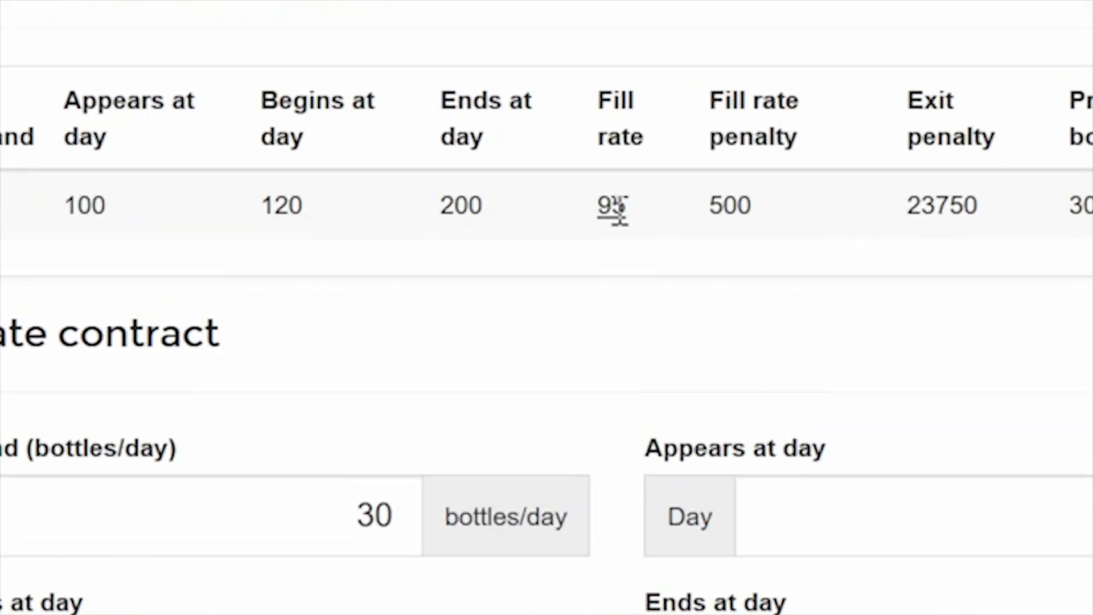
Change the fill rate of the created contract to 99 in the contracts table.
left_click(613, 208)
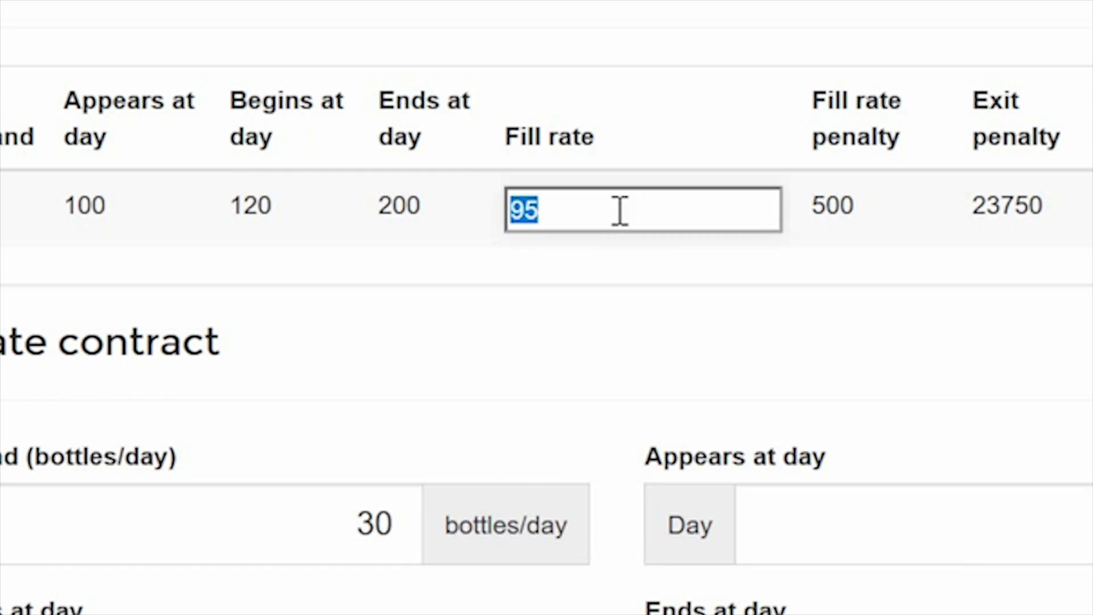
type("99")
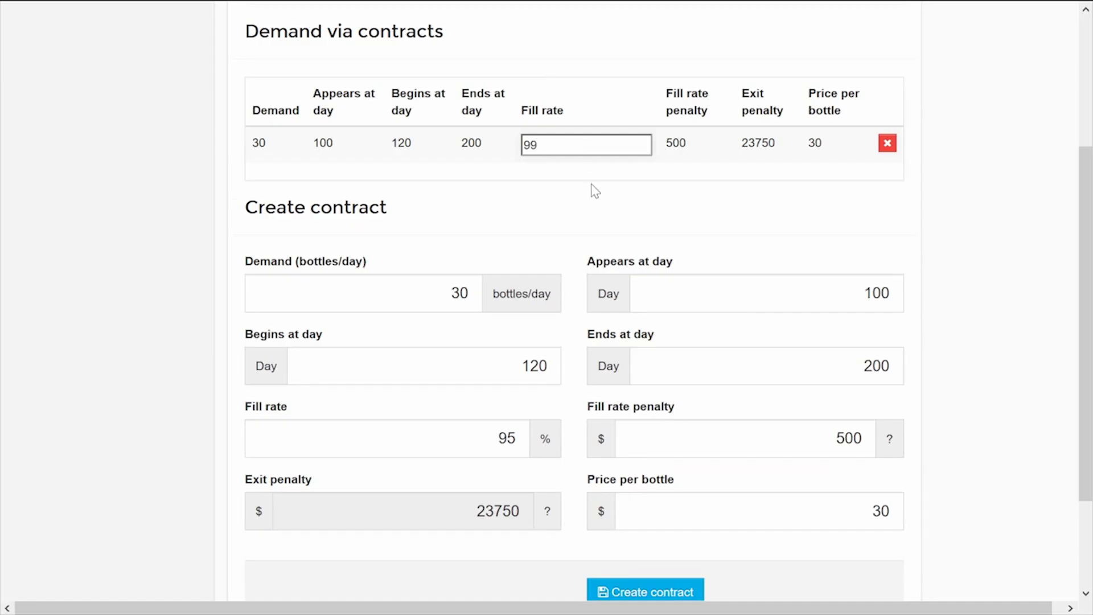
key("Return")
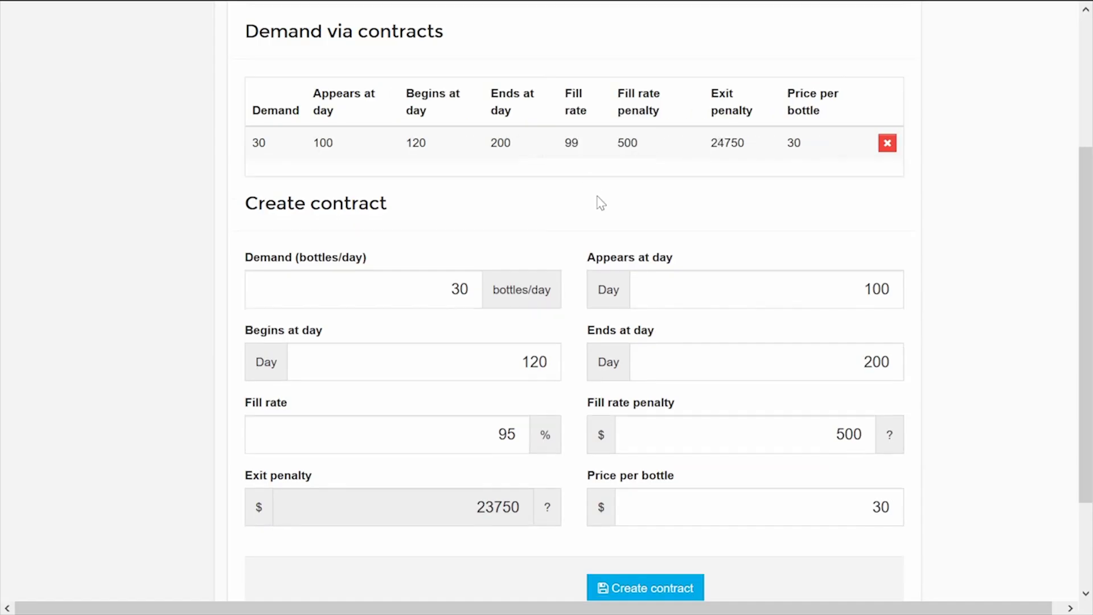
Proceed to the walk-in customer demand stage and turn off the Poisson process for demand.
left_click_drag(1076, 203, 1086, 149)
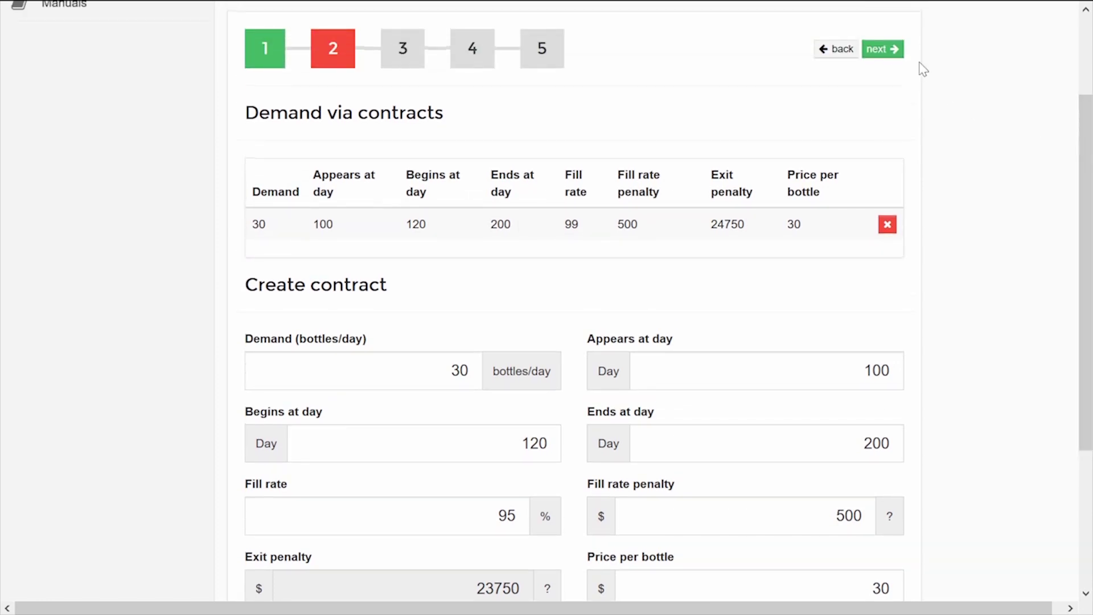
left_click(893, 50)
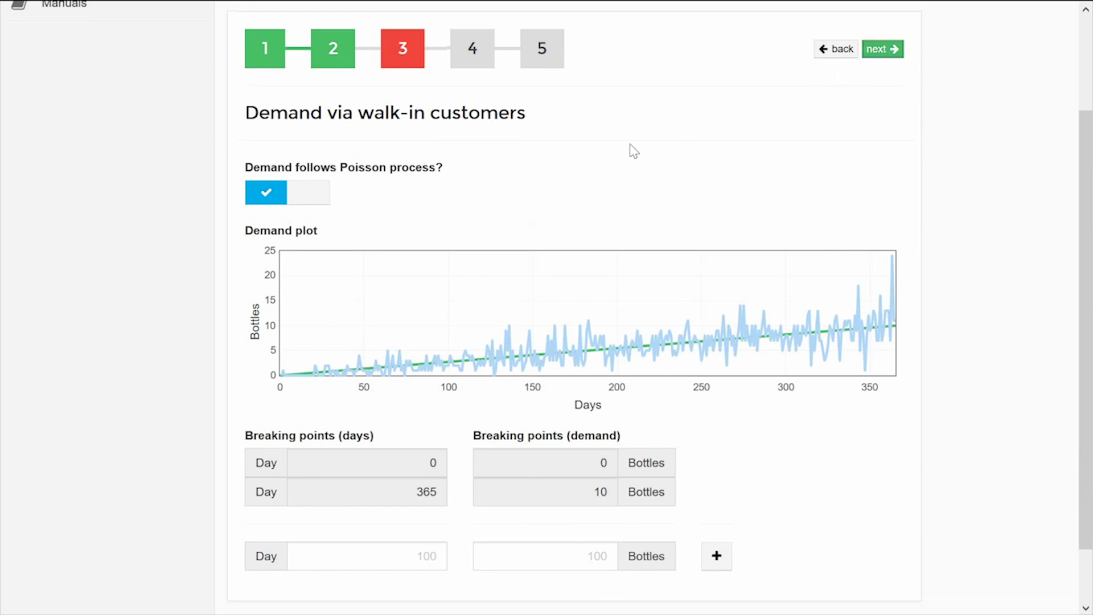
left_click(318, 200)
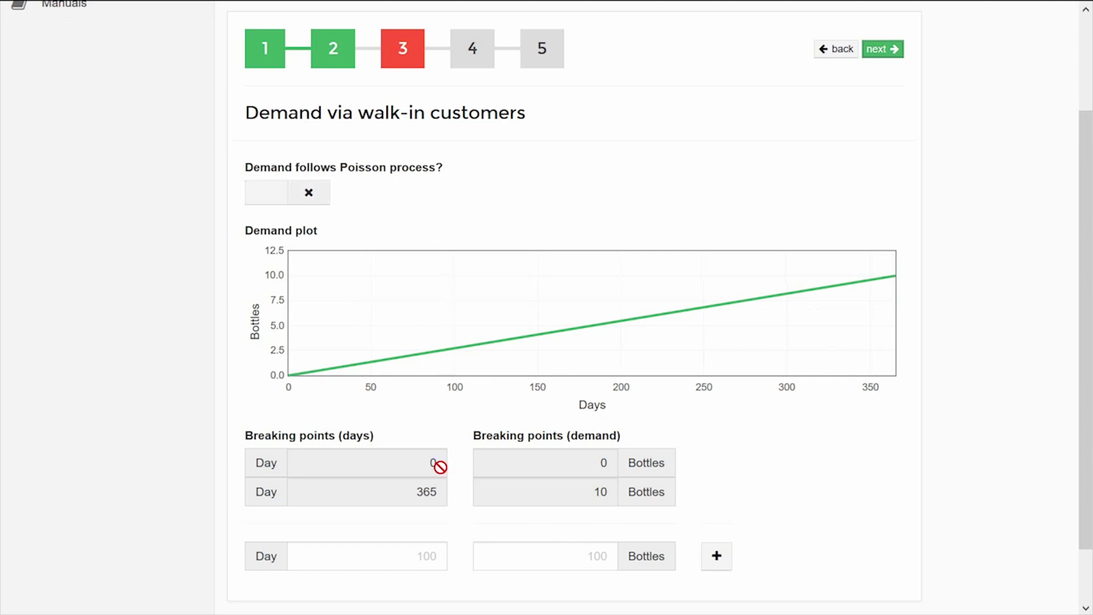
Add a walk-in demand breaking point at day 120 with 20 bottles.
left_click(436, 555)
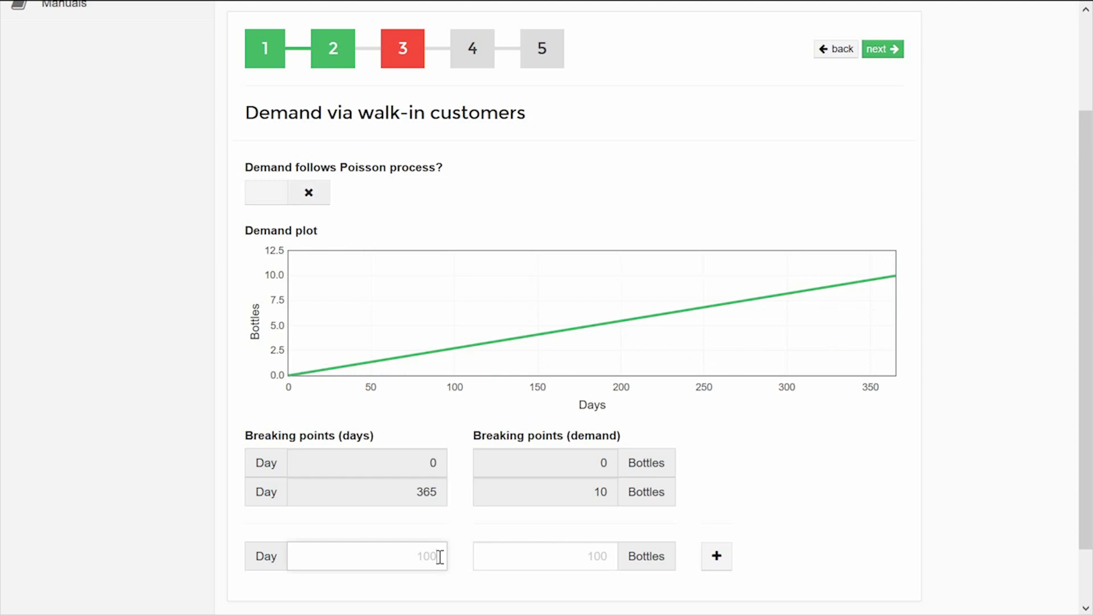
type("120")
key("Tab")
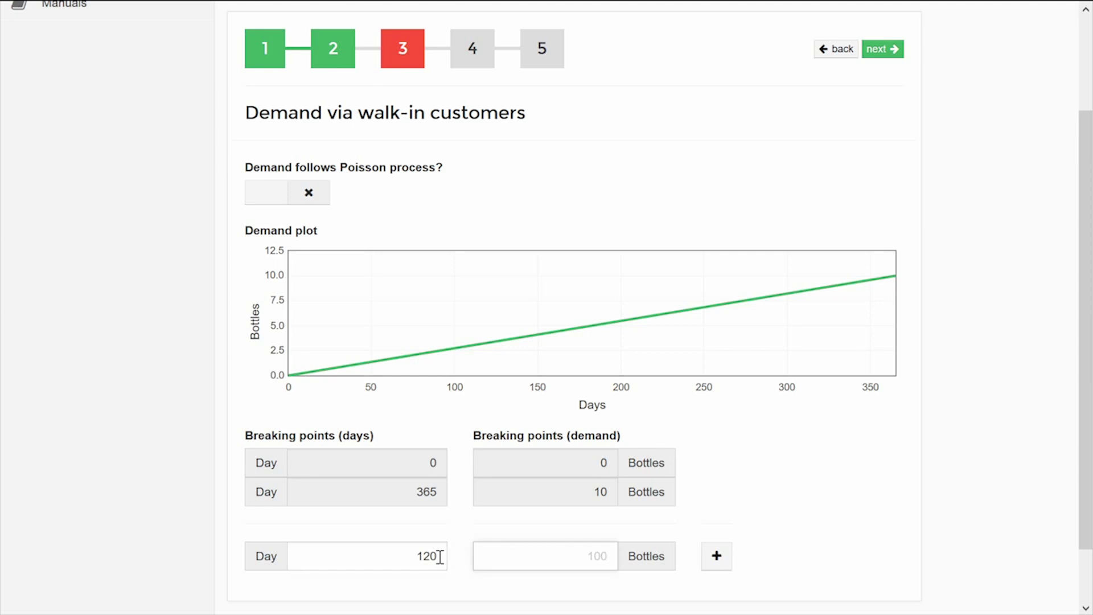
type("20")
left_click(716, 555)
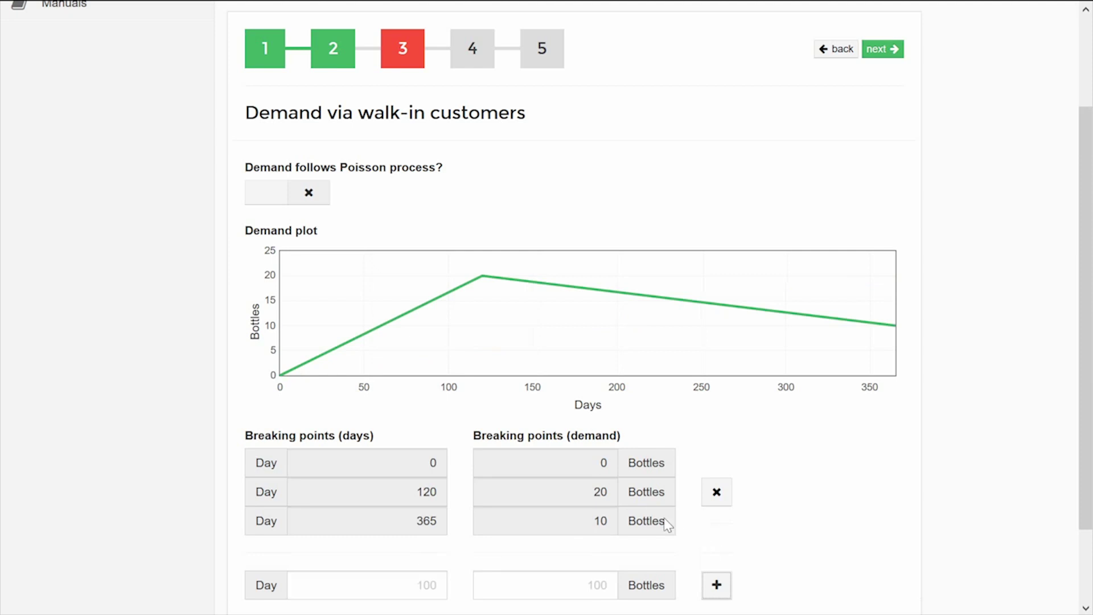
Change the demand of the day 120 breaking point to 15 bottles.
left_click(606, 499)
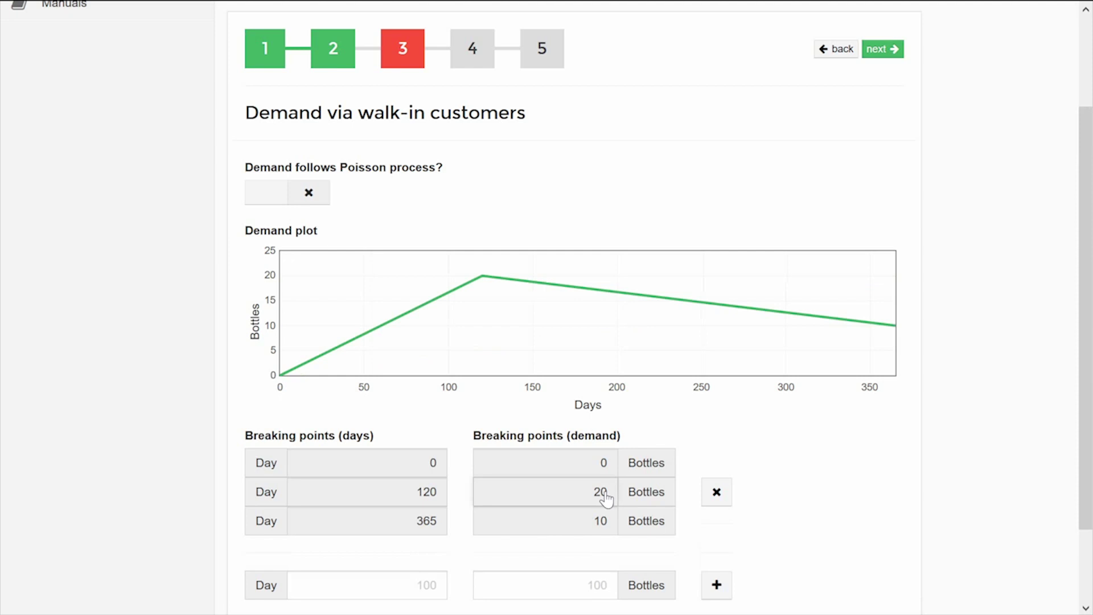
double_click(606, 499)
type("15")
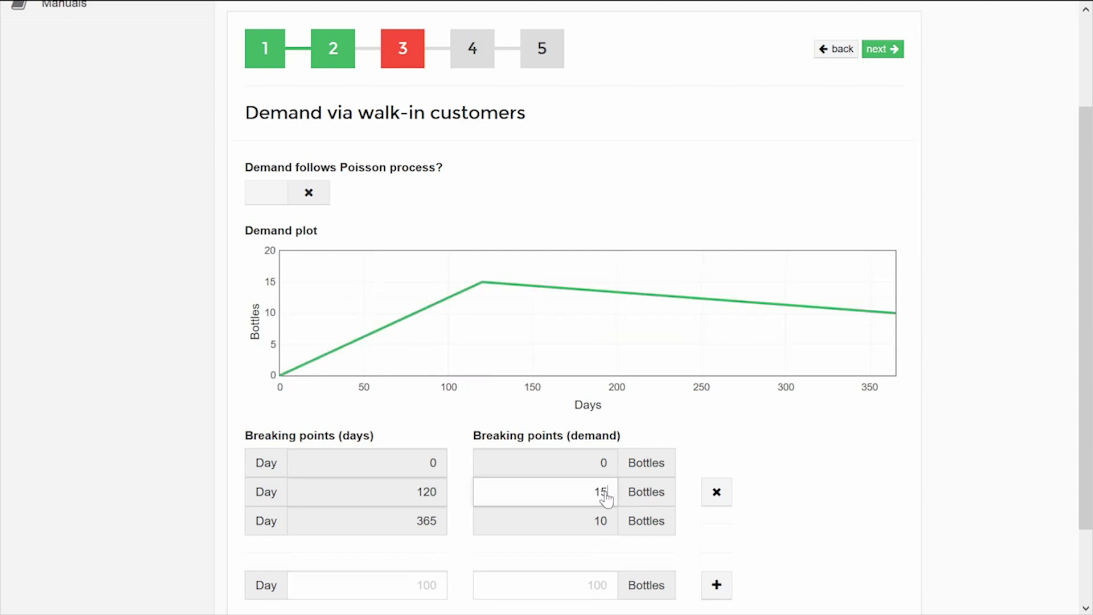
left_click(671, 430)
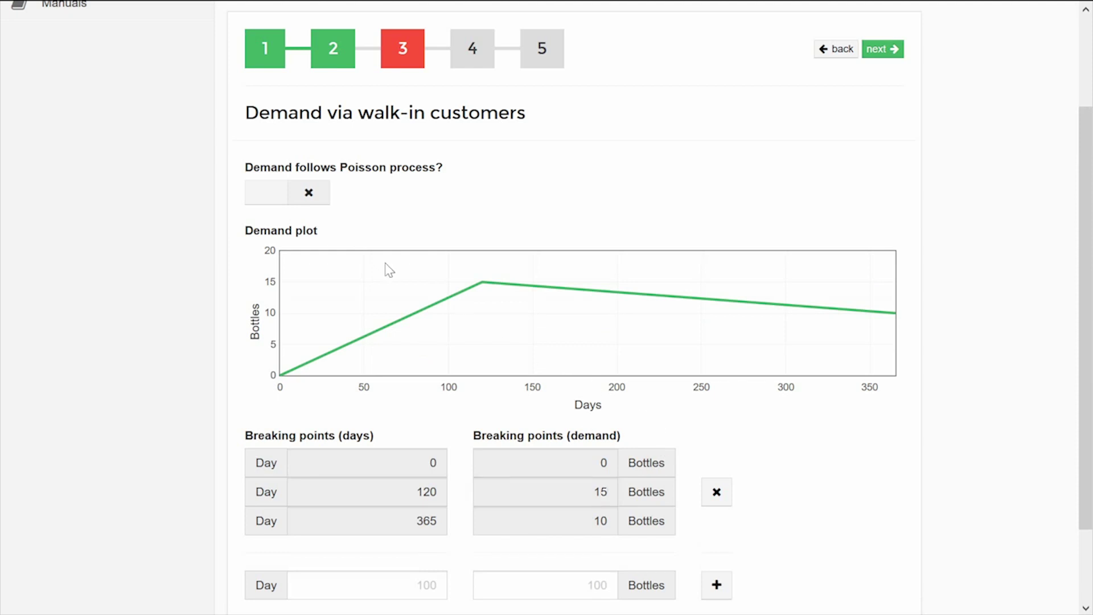
Turn on the Poisson process for walk-in demand and proceed to the starting conditions stage.
left_click(306, 202)
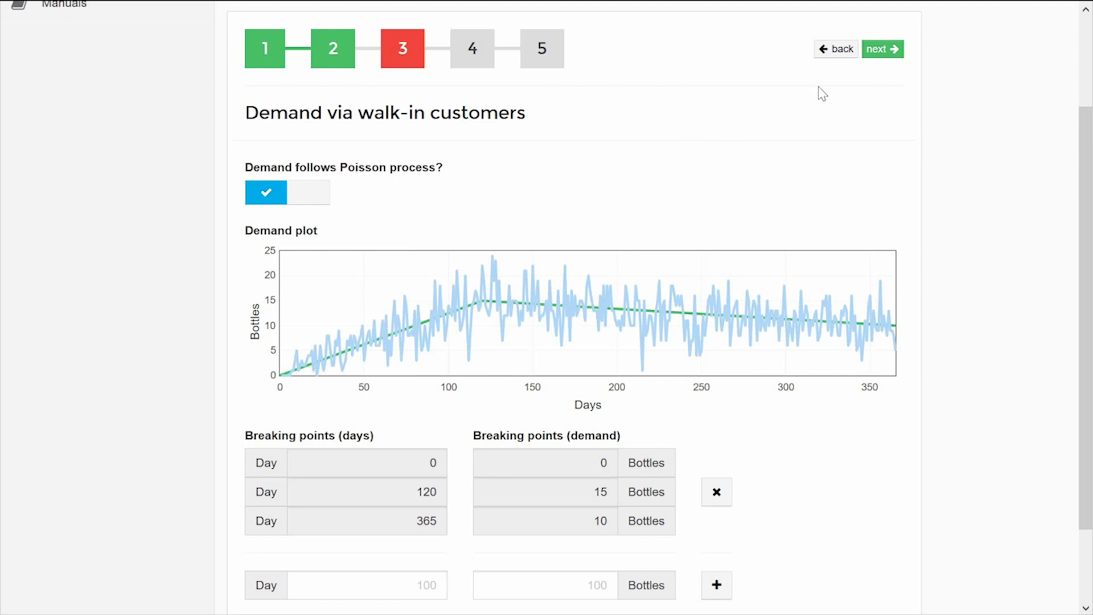
left_click(881, 55)
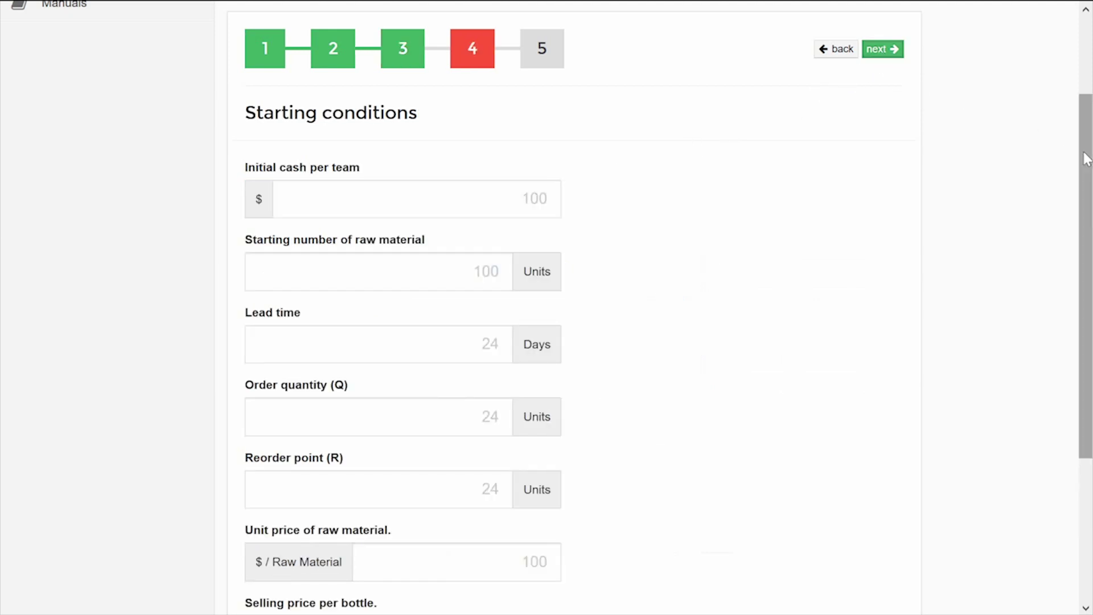
Set the initial cash per team to $10000 and the starting number of raw material to 500 units.
left_click_drag(1085, 159, 1082, 240)
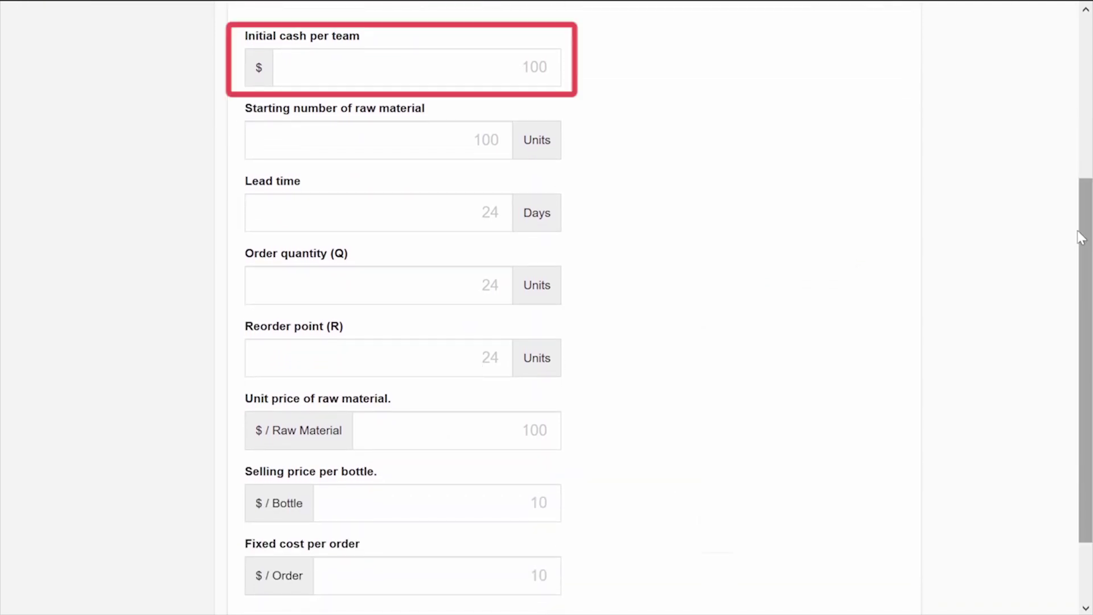
left_click(541, 66)
type("10")
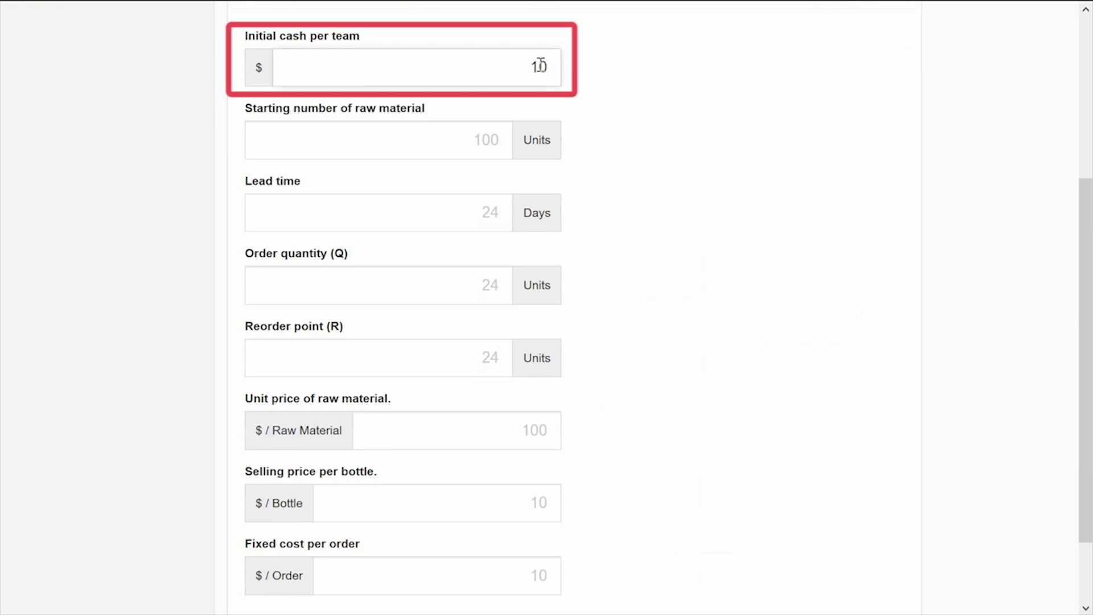
type("000")
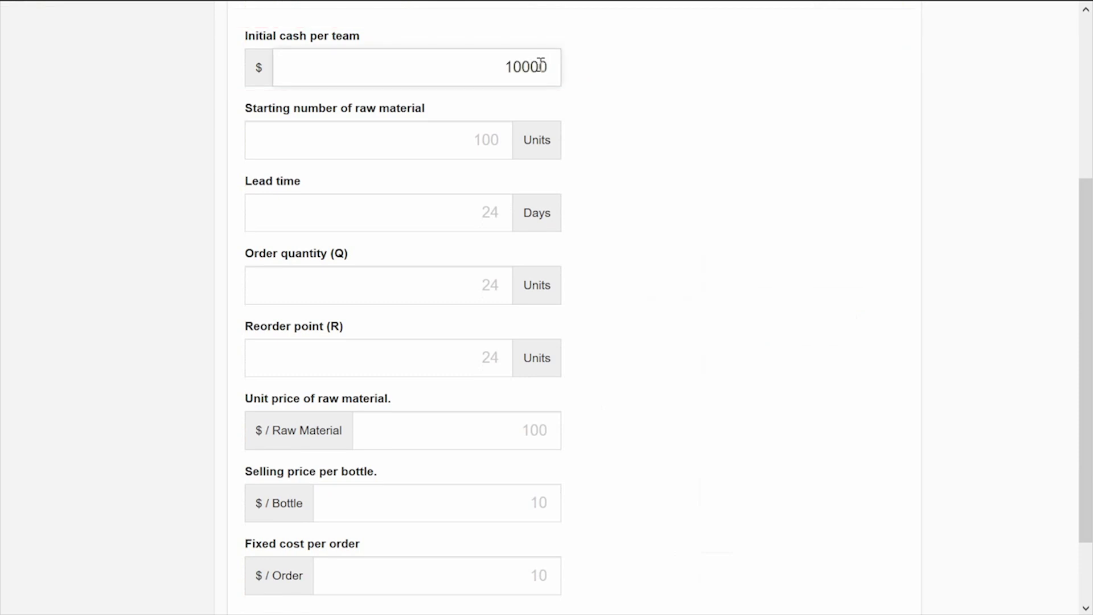
key("Tab")
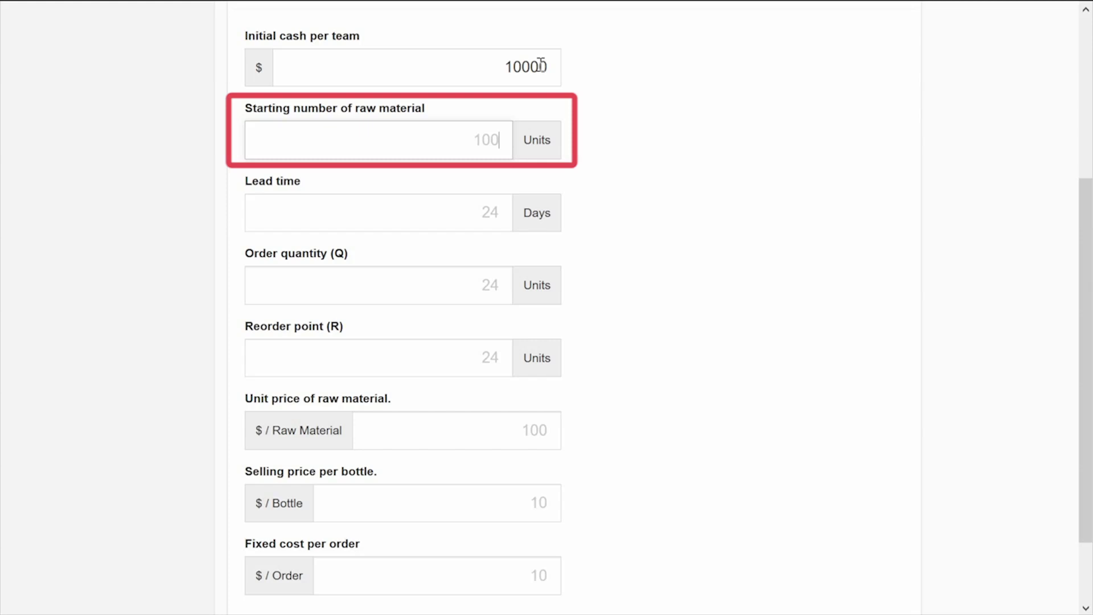
type("500")
key("Tab")
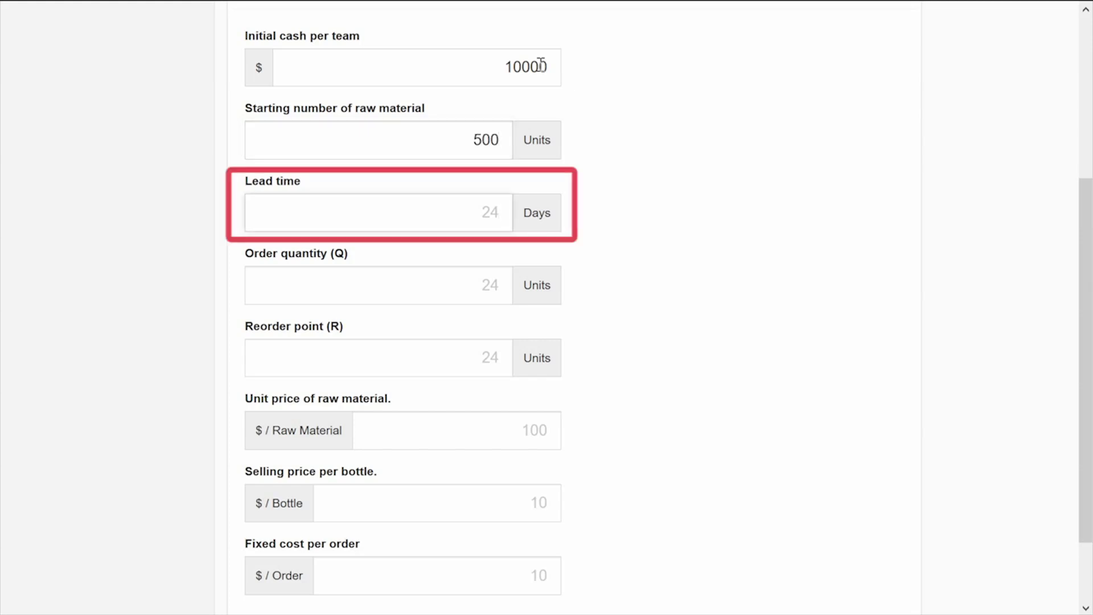
Set the lead time to 8 days, the order quantity to 400 units and the reorder point to 150 units.
type("8")
key("Tab")
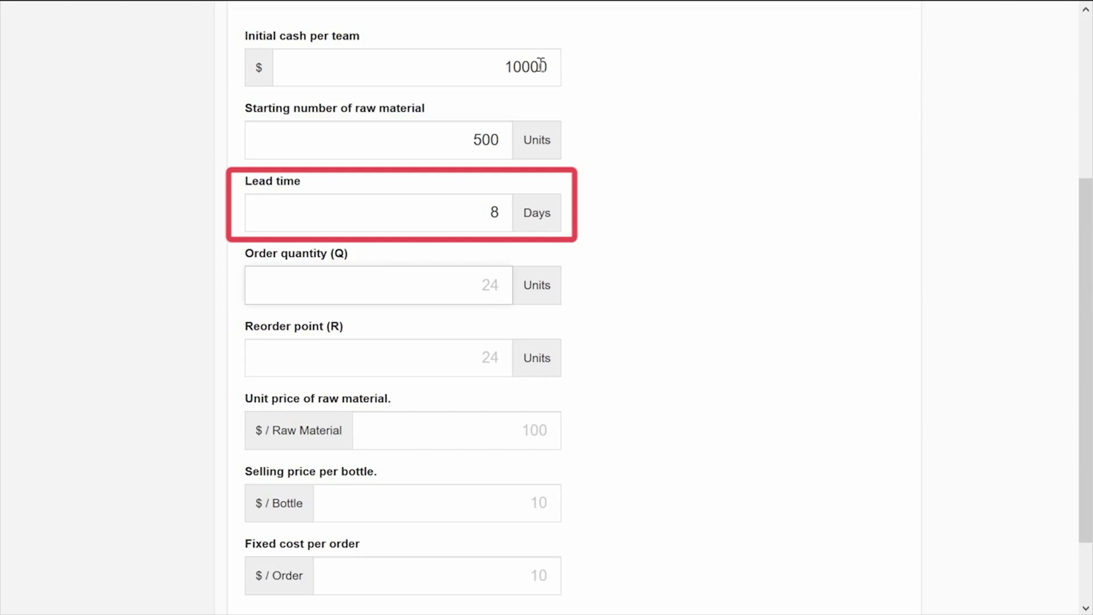
type("400")
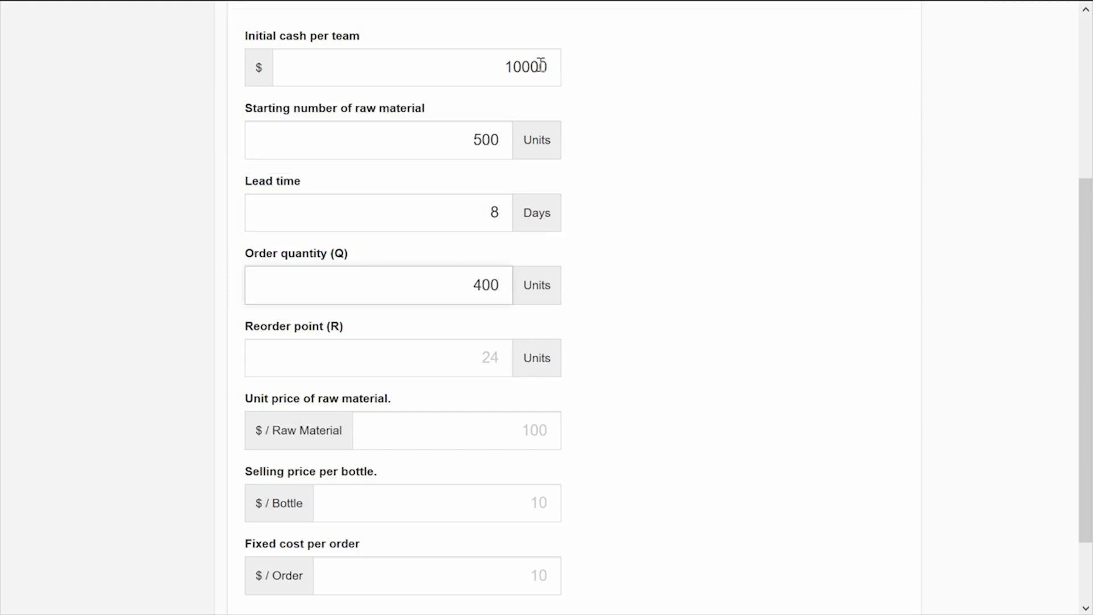
key("Tab")
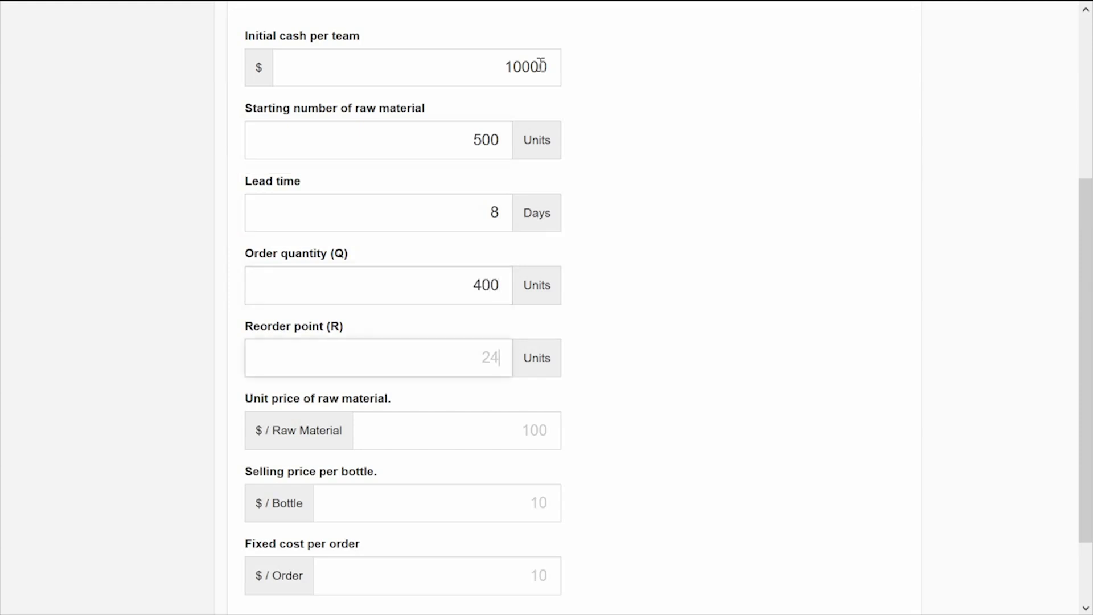
type("150")
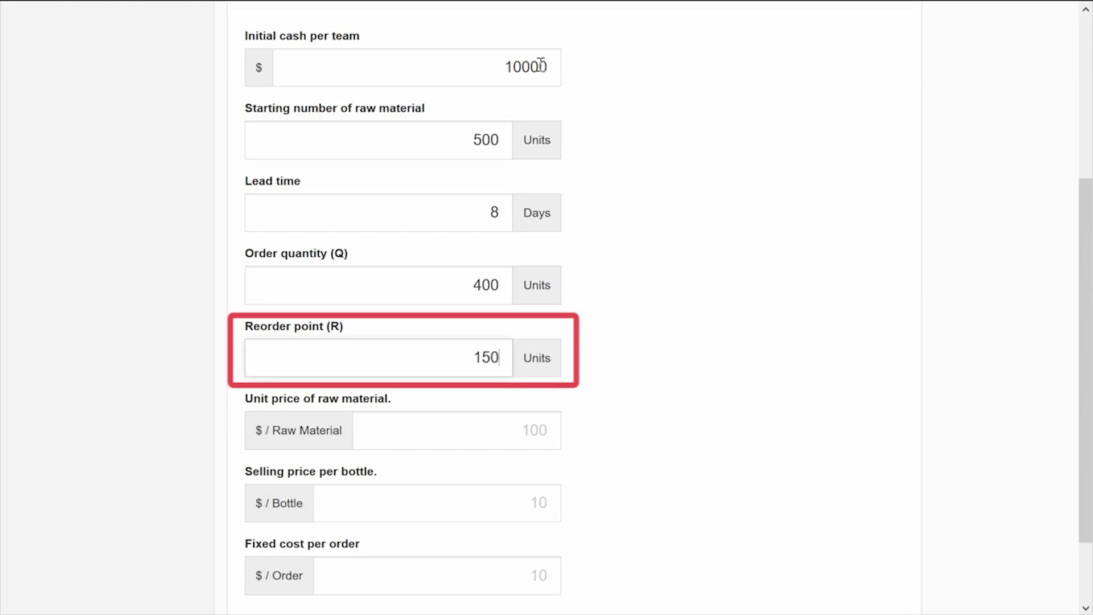
key("Tab")
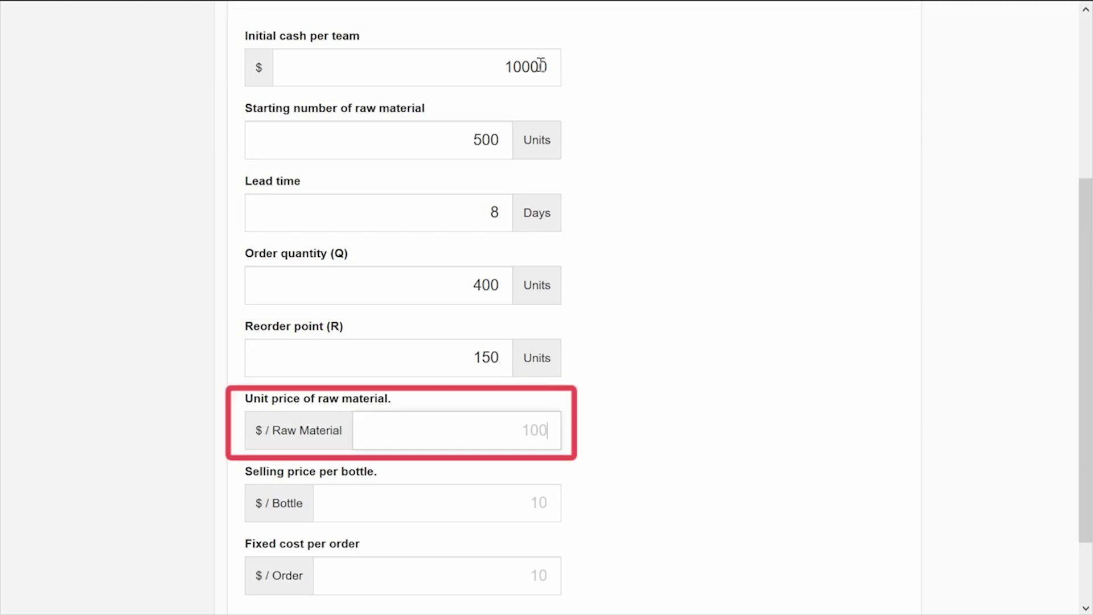
Set the raw material unit price to $1, the selling price per bottle to $20 and the fixed cost per order to $1000.
type("1")
key("Tab")
type("20")
key("Tab")
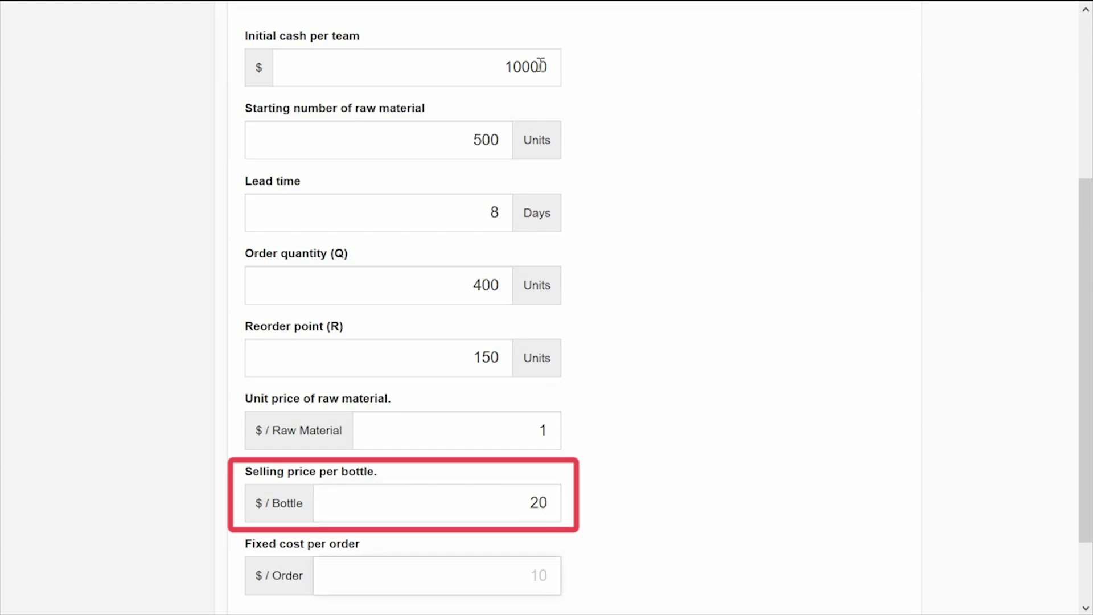
type("1000")
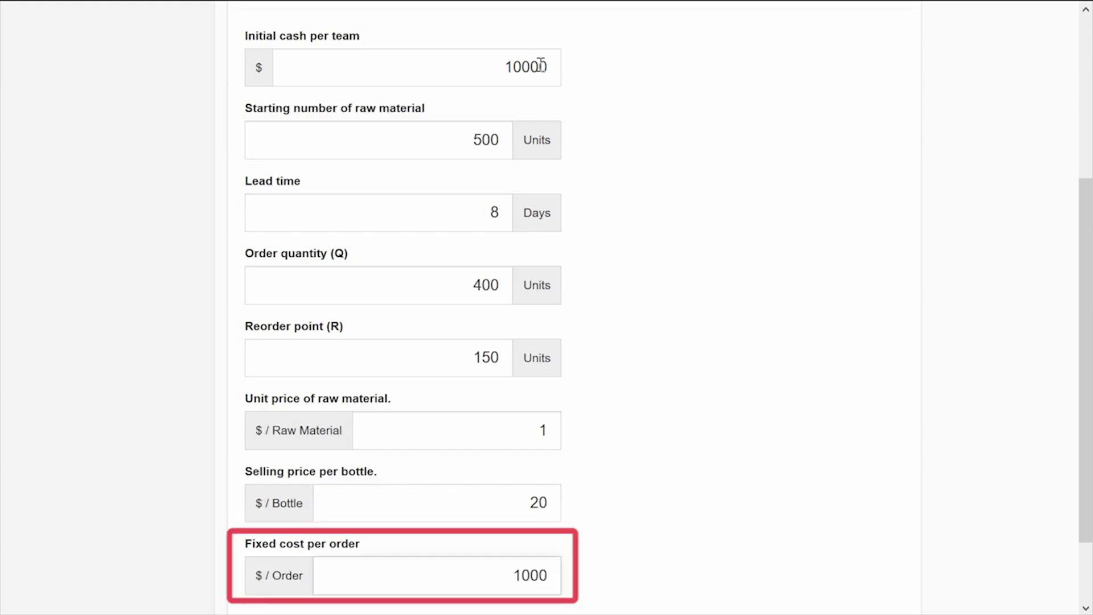
left_click(698, 239)
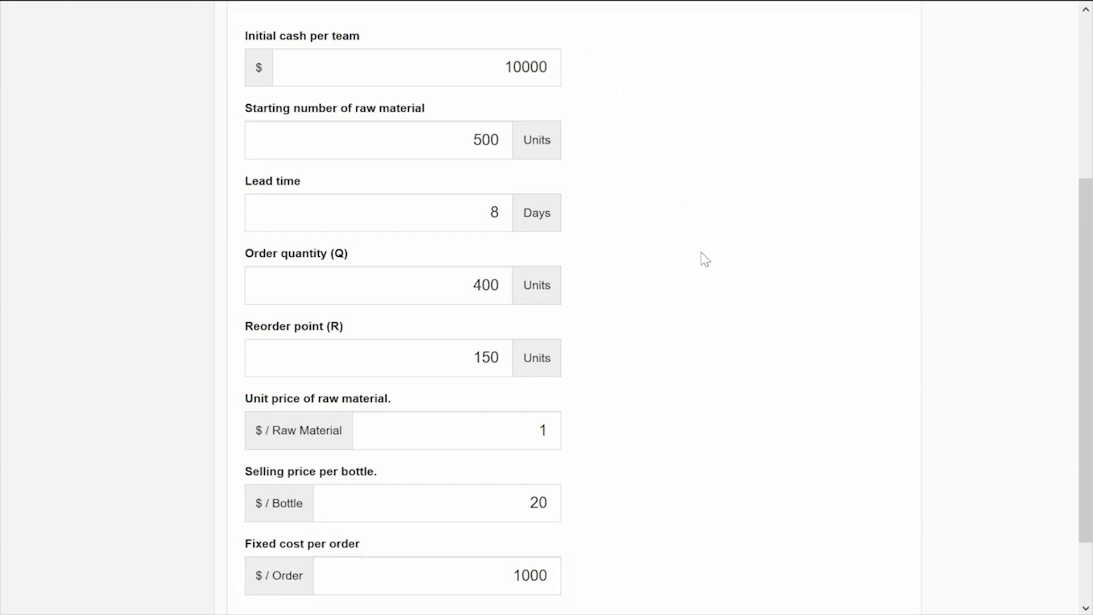
Proceed from the starting conditions to the stations stage of the scenario configuration.
left_click_drag(1088, 312, 1089, 236)
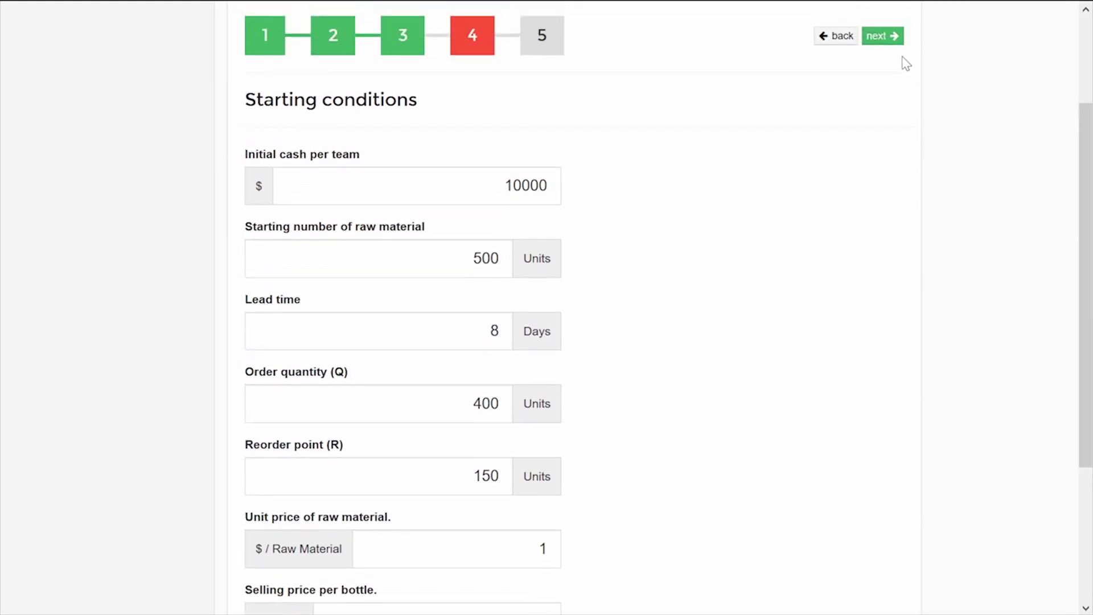
left_click(892, 41)
left_click(893, 41)
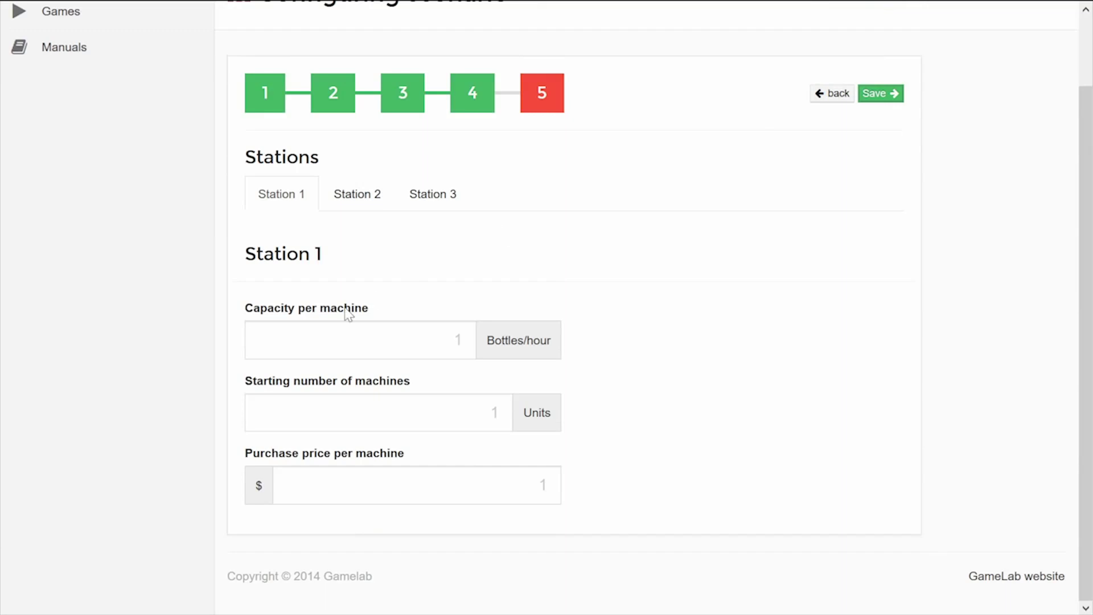
Configure Station 1 with a capacity of 5 bottles/hour per machine, 2 starting machines and a purchase price of $2000 per machine.
left_click(316, 338)
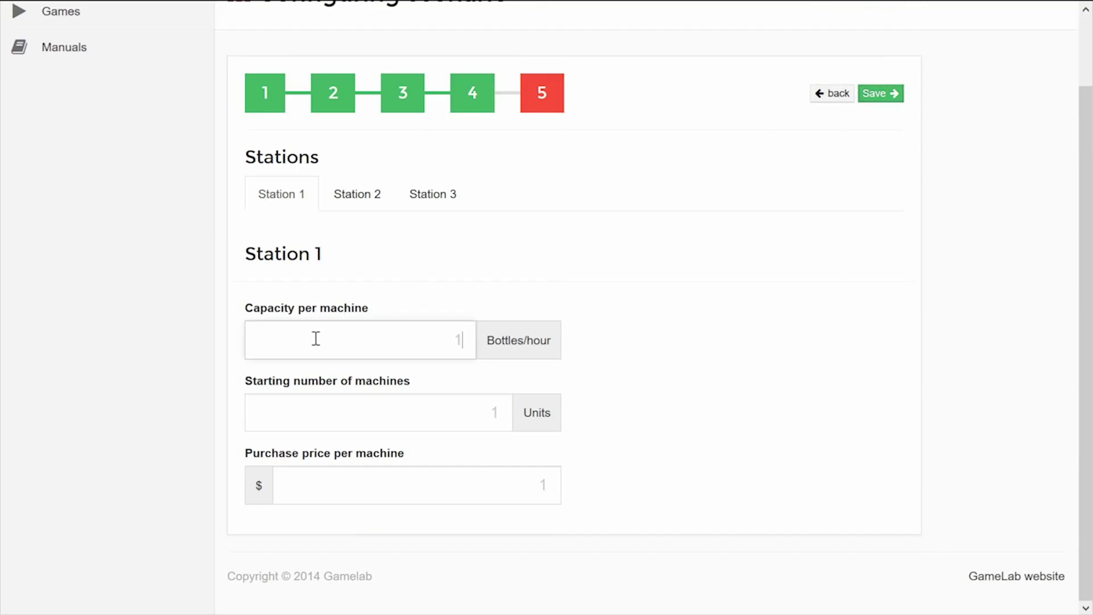
type("5")
key("Tab")
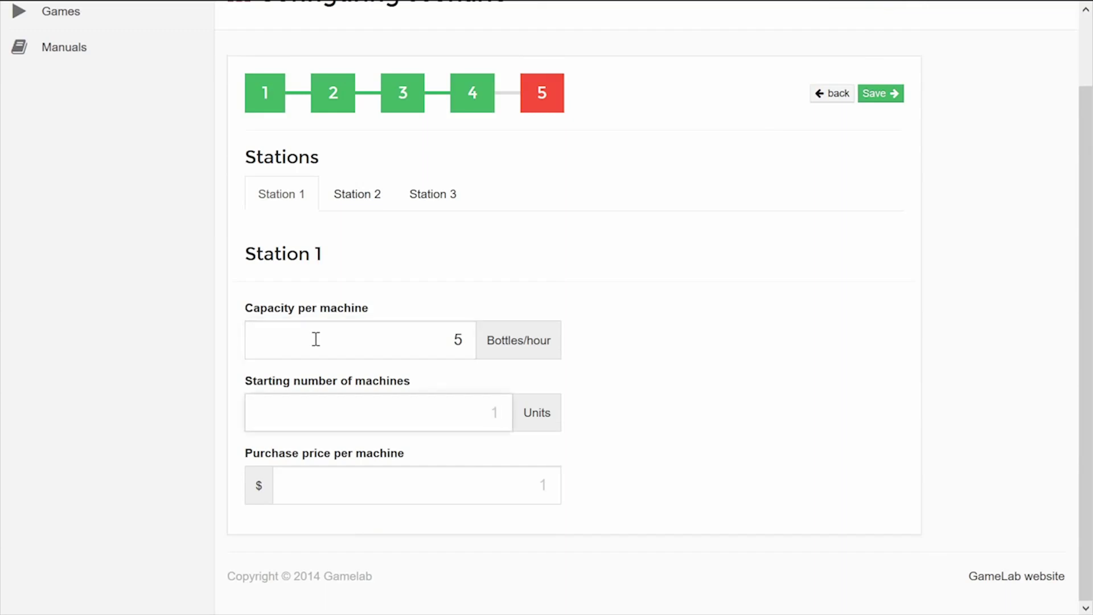
type("2")
key("Tab")
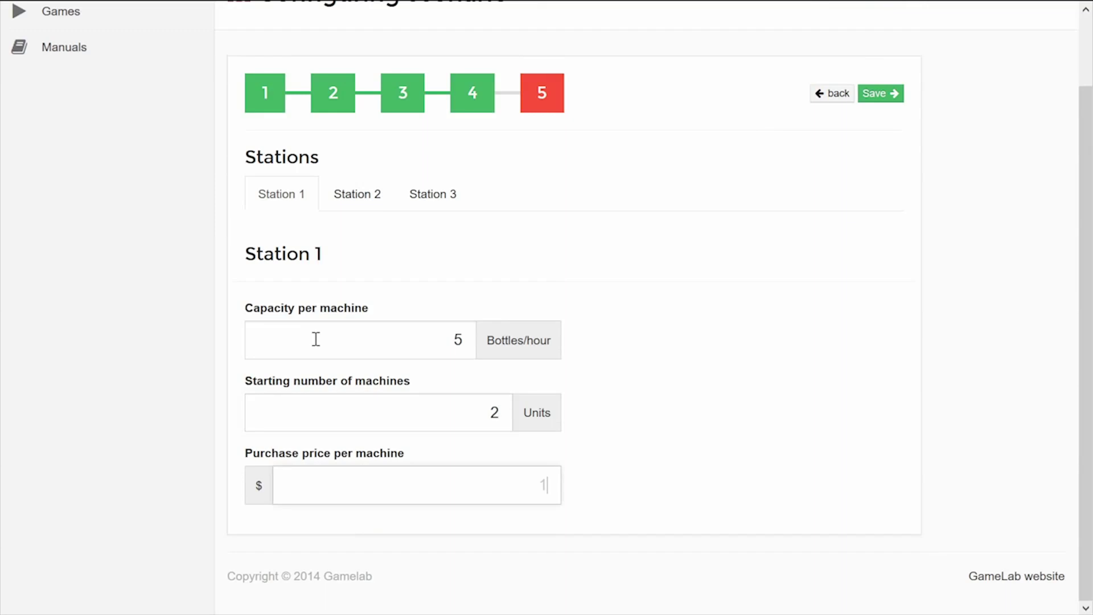
type("2000")
Configure Station 2 with a capacity of 1 bottle/hour per machine, 3 starting machines and a purchase price of $1000 per machine.
left_click(346, 202)
left_click(411, 334)
type("1")
key("Tab")
type("3")
key("Tab")
type("1000")
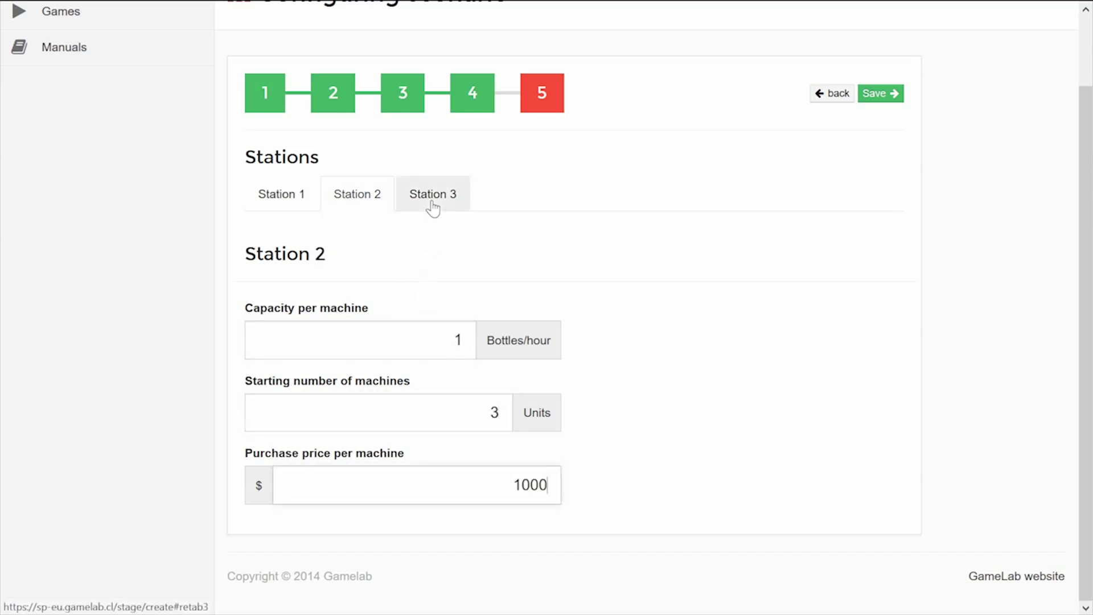
Configure Station 3 with 20 bottles/hour capacity per machine, 1 starting machine and a $10000 purchase price, and save the scenario.
left_click(432, 204)
left_click(414, 340)
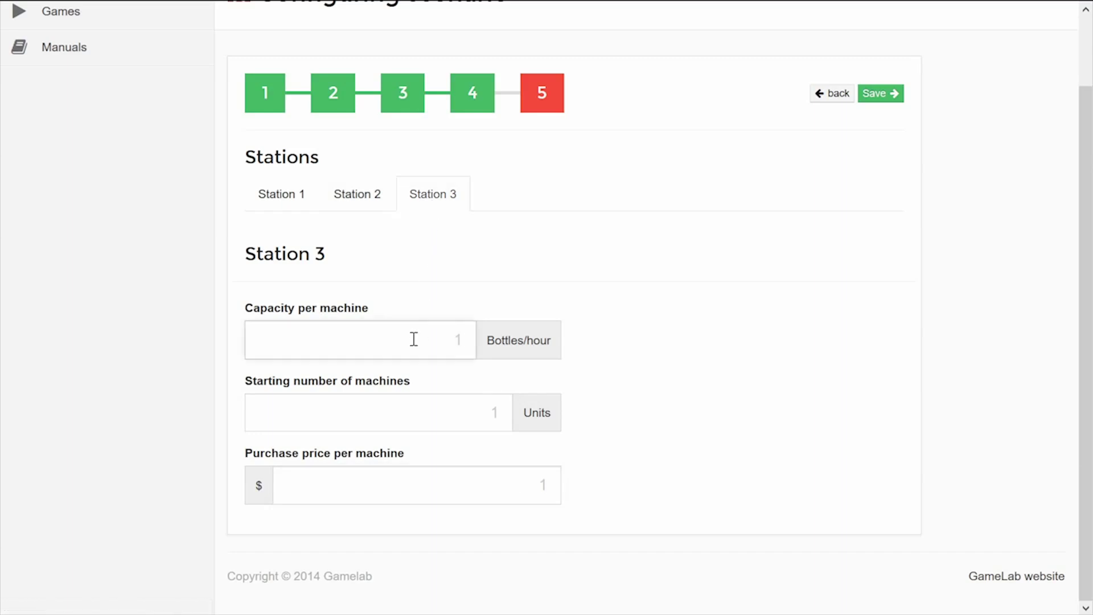
type("20")
key("Tab")
type("1")
key("Tab")
type("0000")
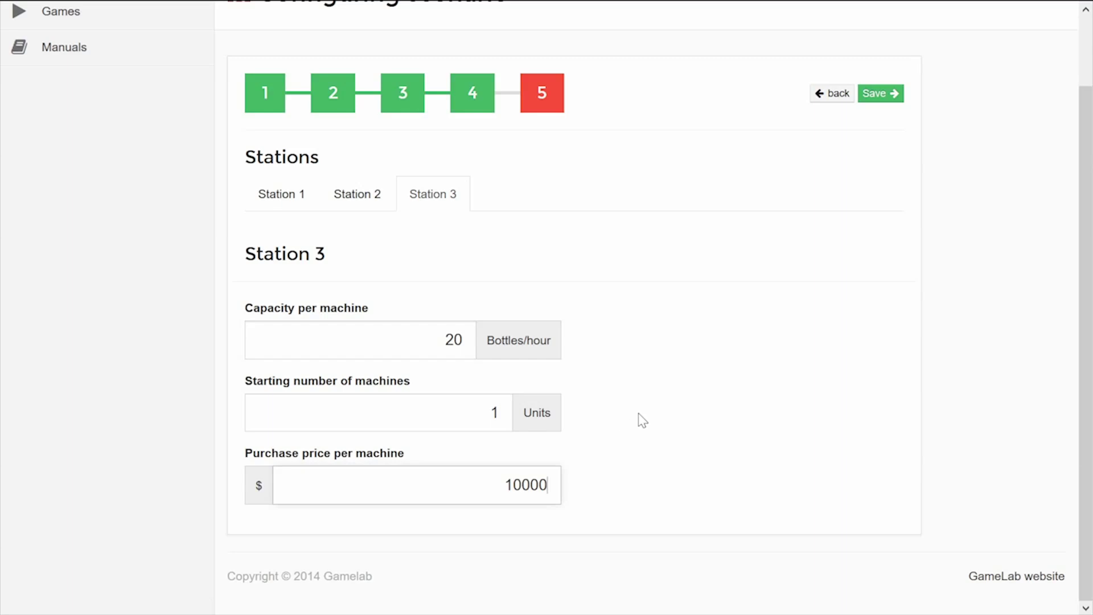
left_click(642, 420)
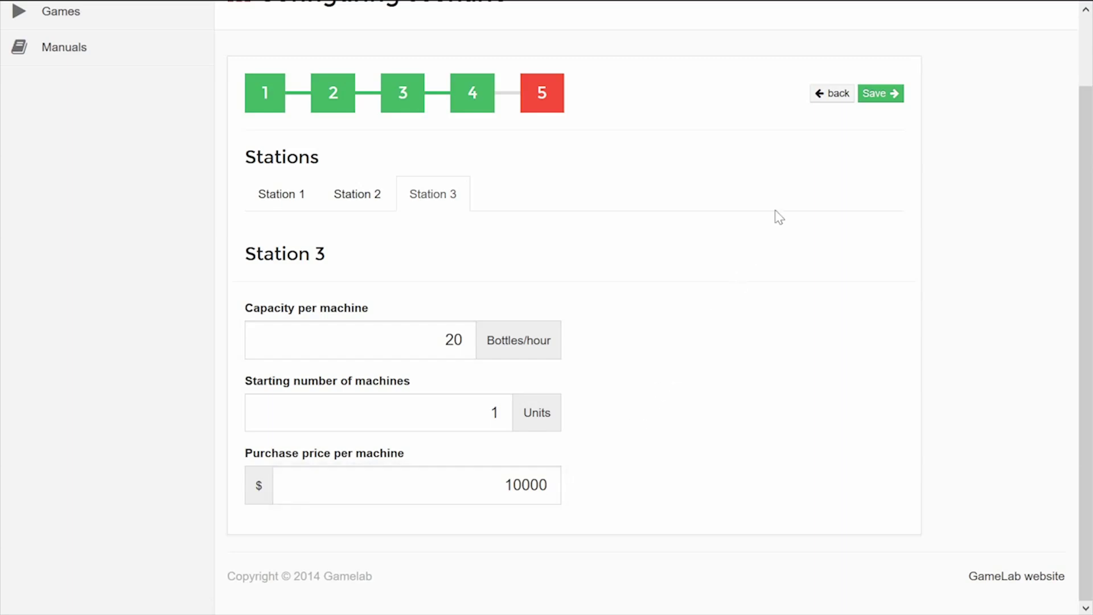
left_click(882, 100)
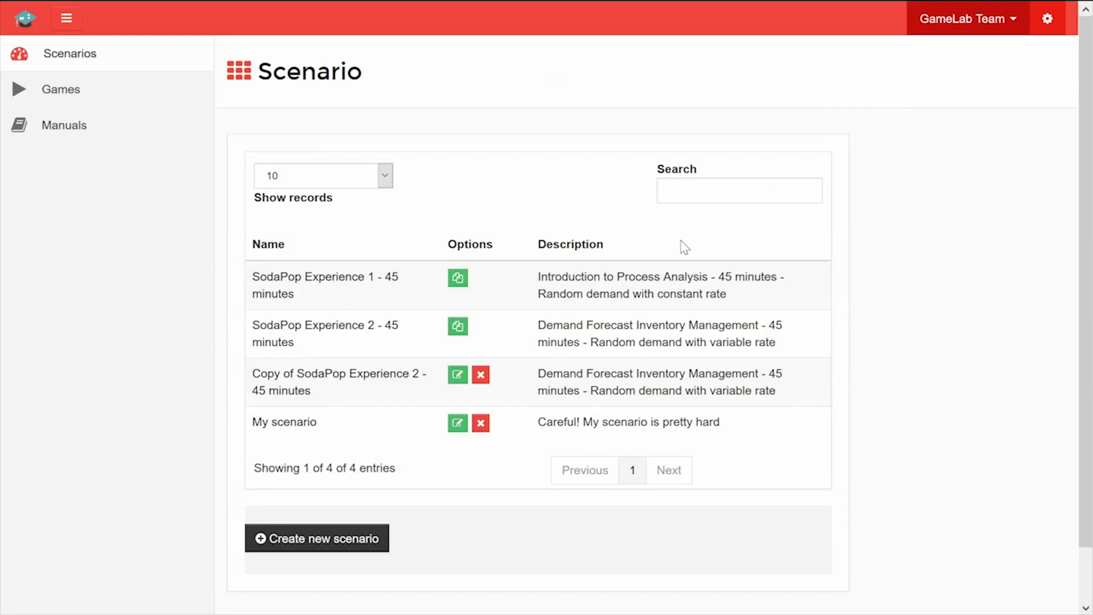